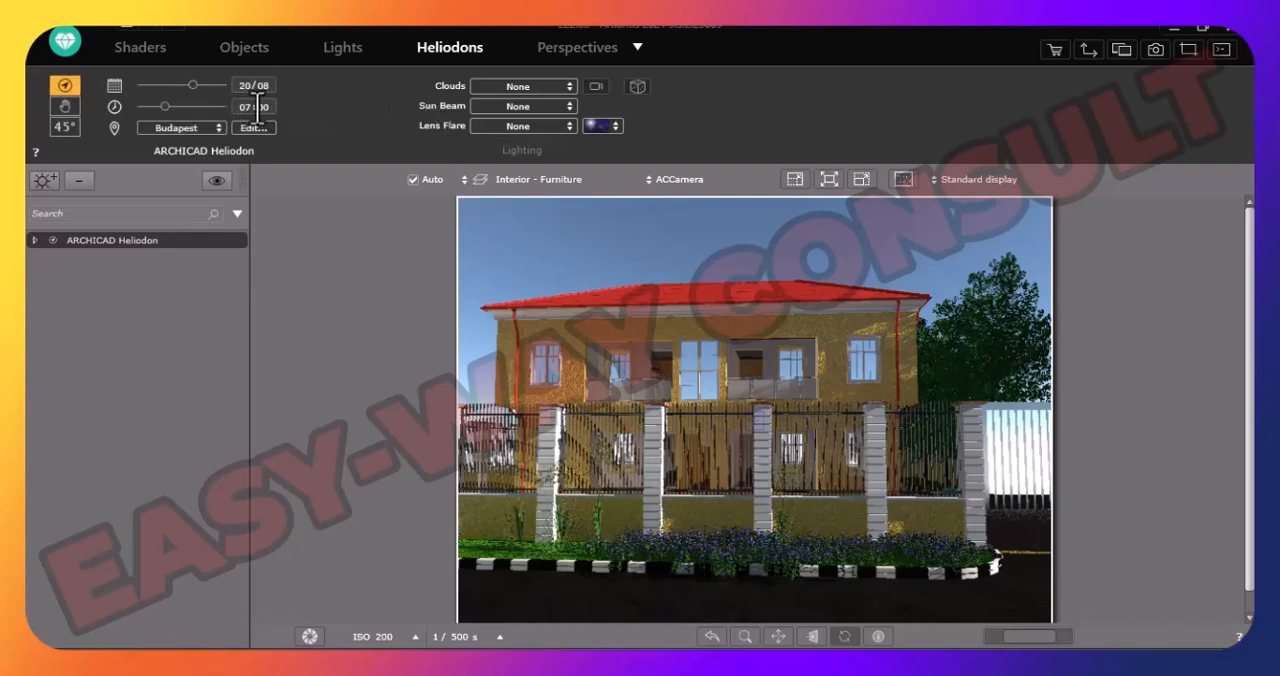
- Check the heliodon's list of cities and its project location settings, including the north direction
click(188, 132)
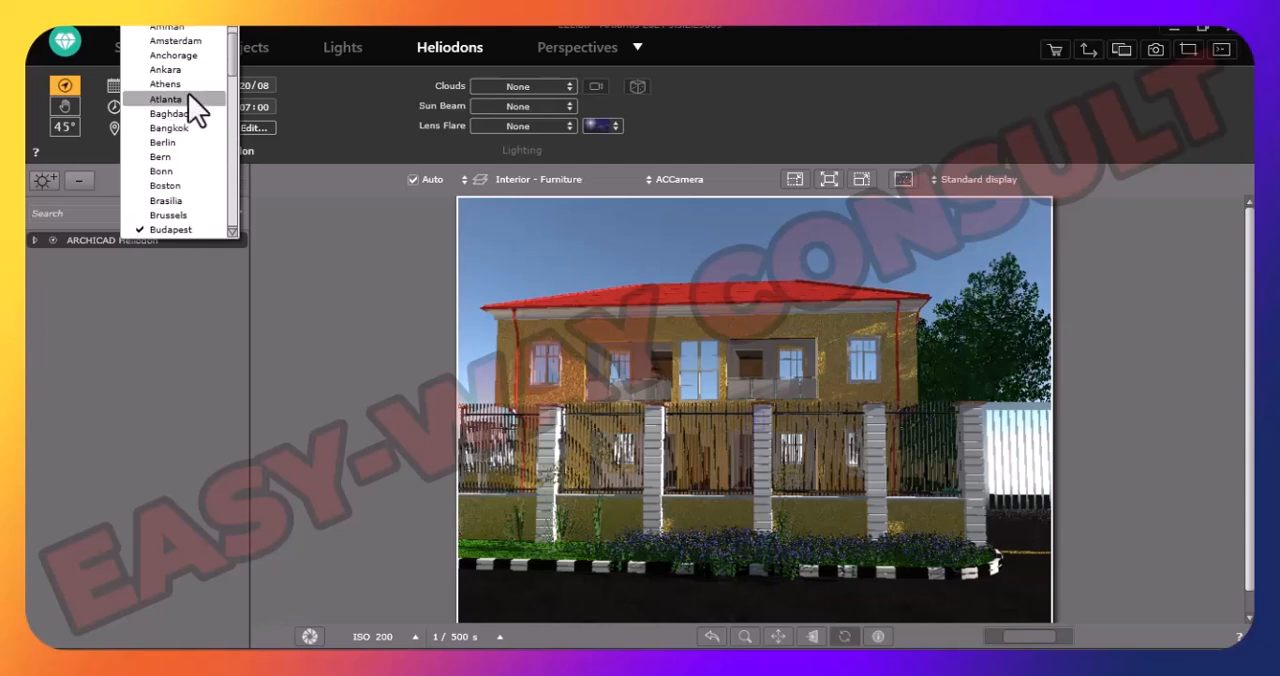
click(254, 129)
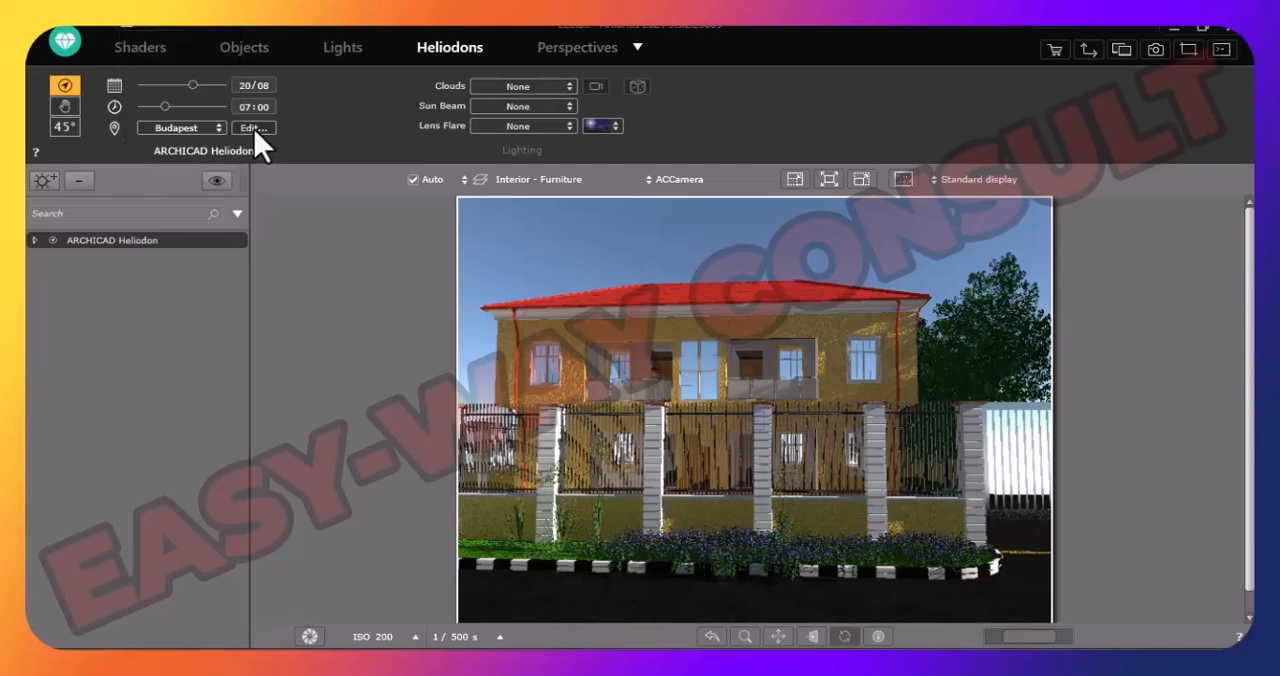
click(254, 129)
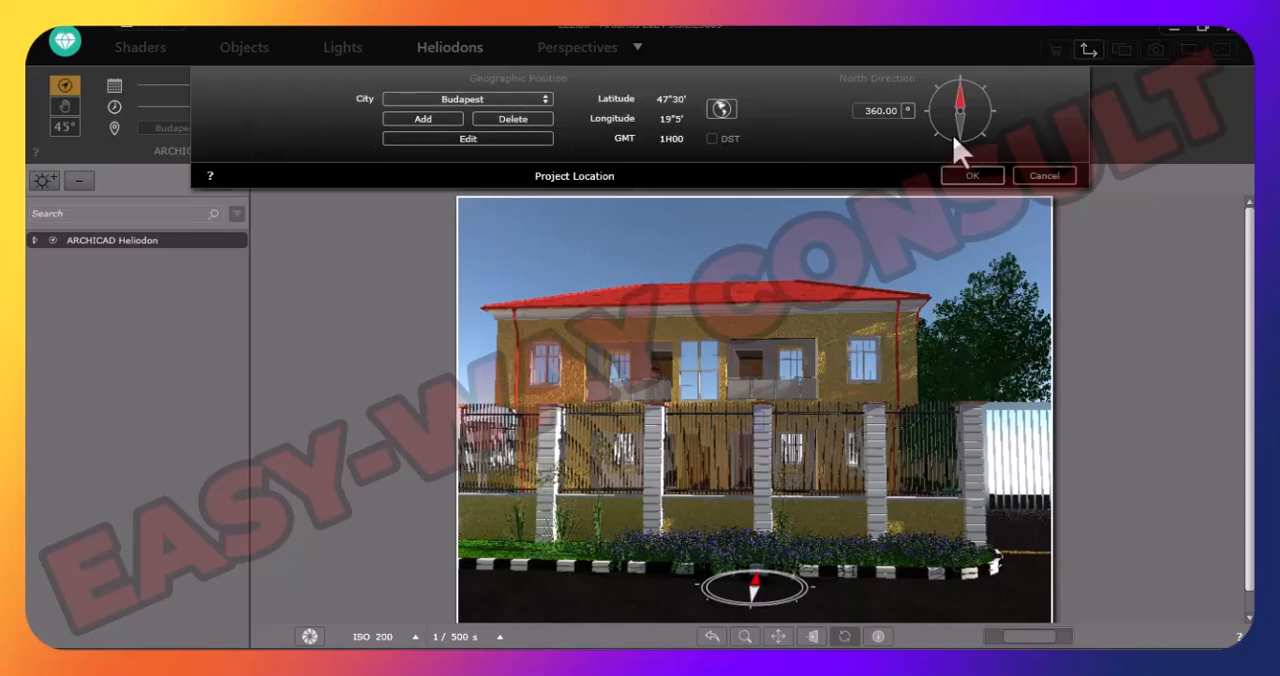
click(972, 175)
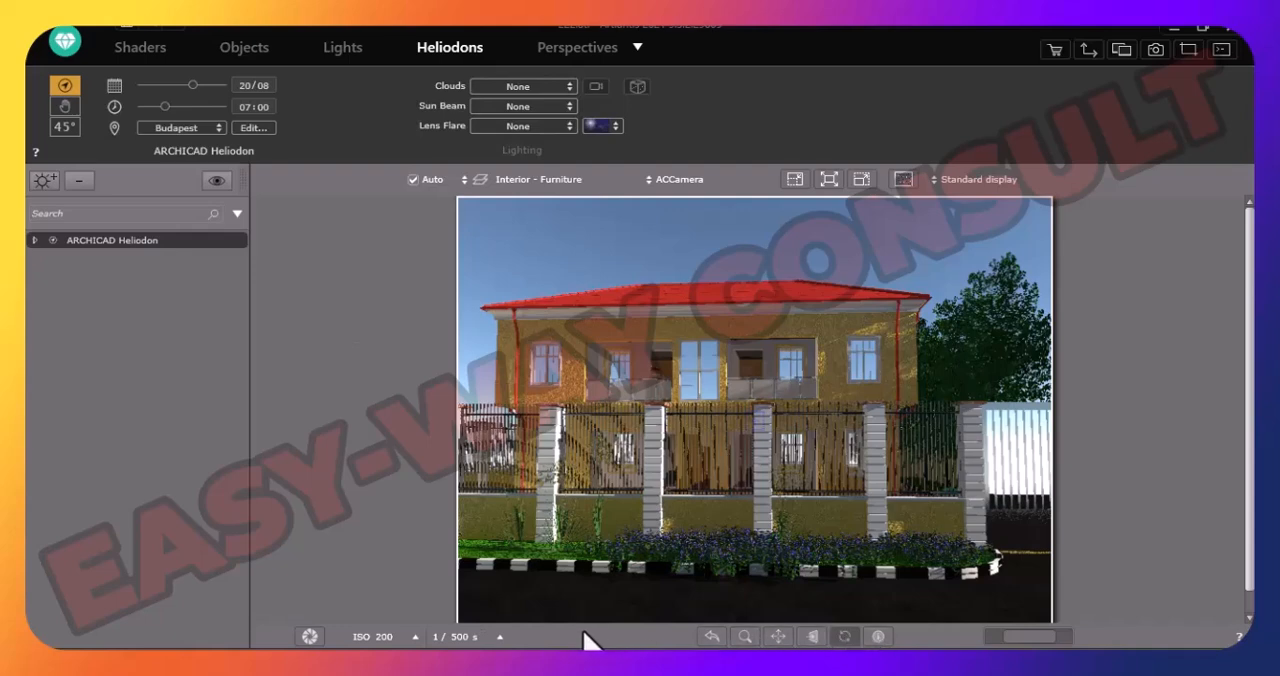
- Pan the camera view so the house shifts slightly to the right within the preview
click(779, 637)
drag(731, 513, 769, 515)
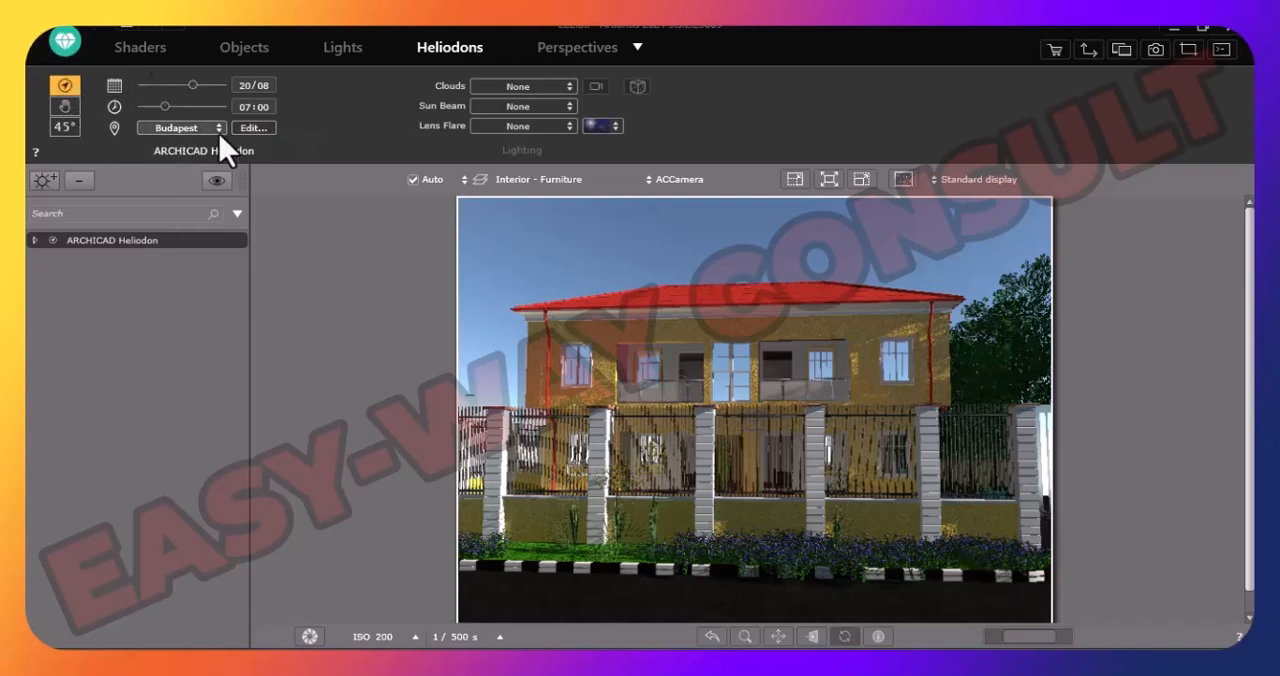
- Add a new city named lagos in the project location settings and apply it as the heliodon's location
click(252, 128)
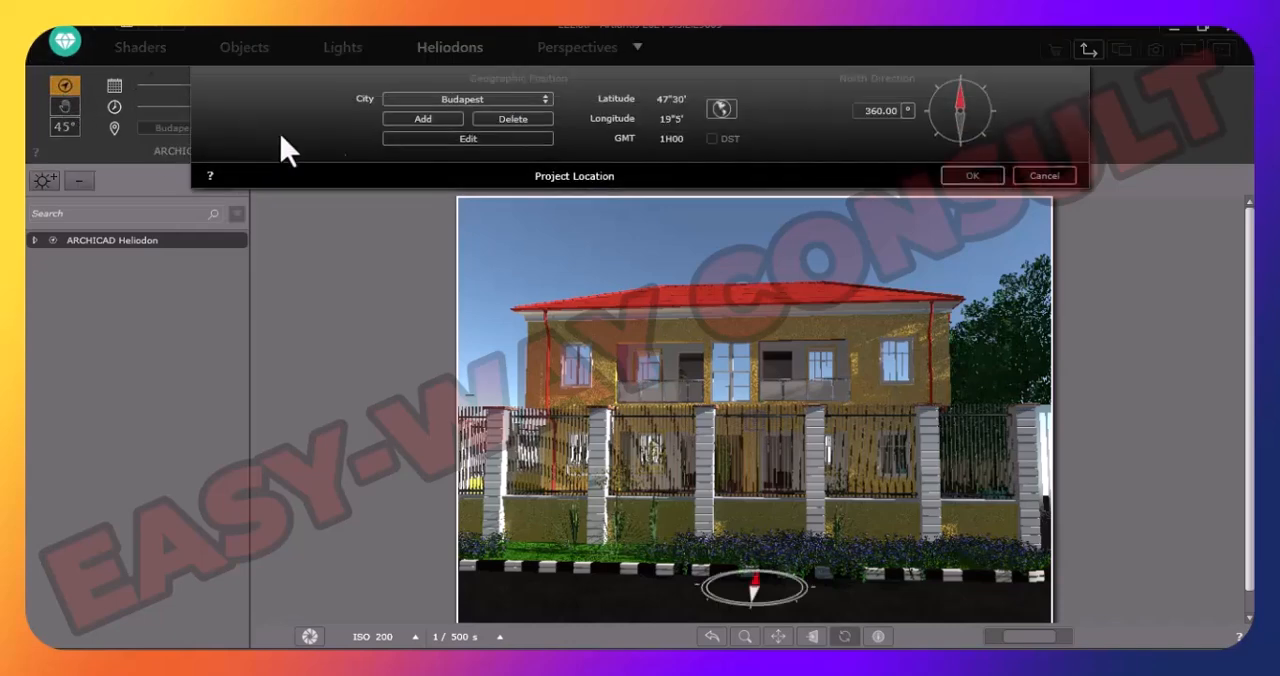
click(501, 100)
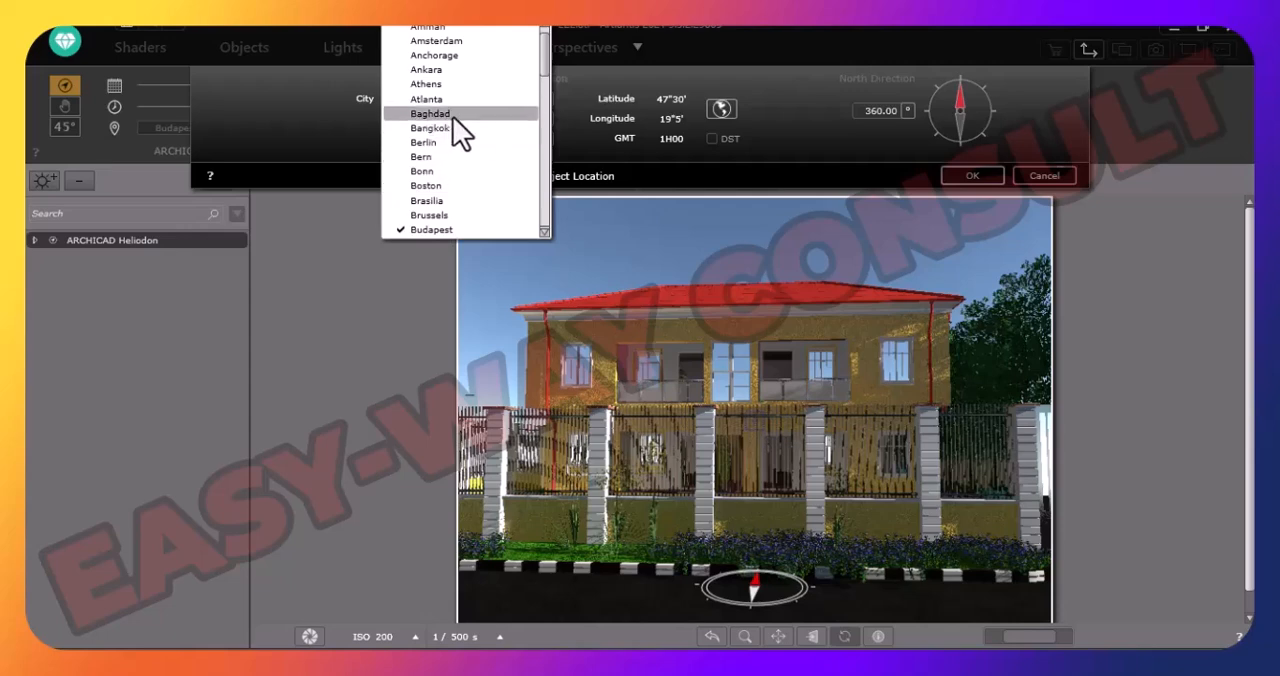
scroll(452, 115, up, 1)
scroll(456, 96, down, 9)
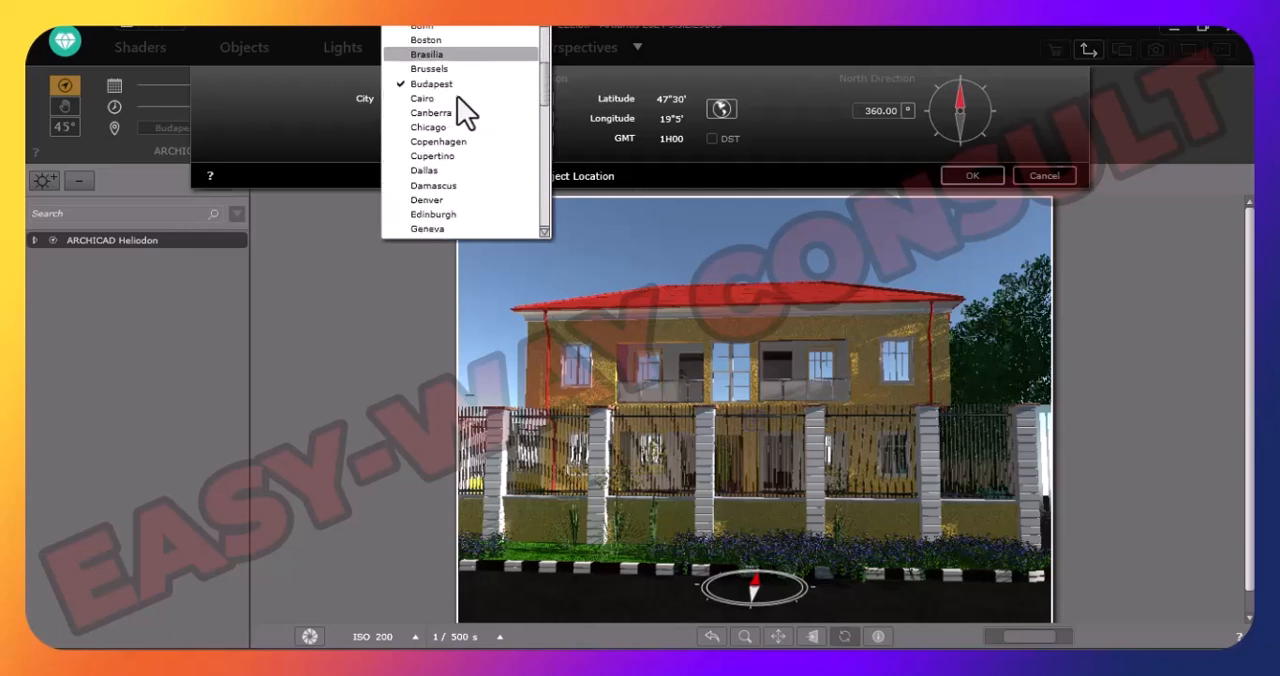
scroll(457, 96, down, 8)
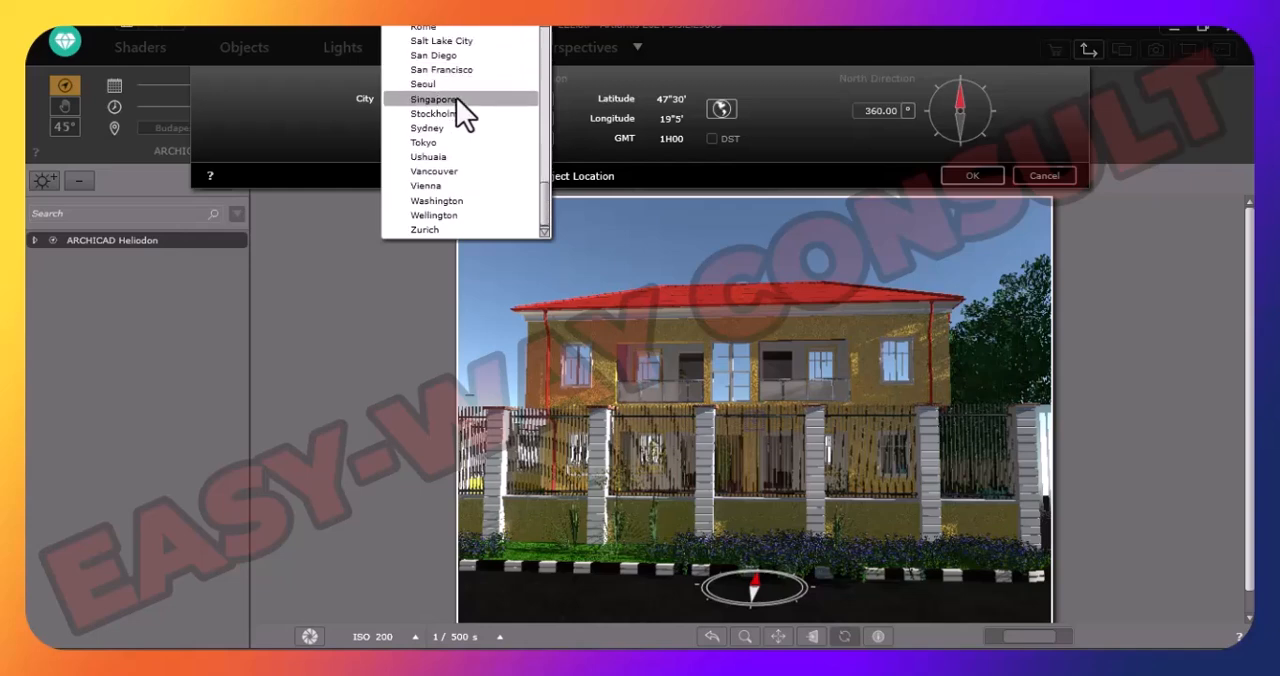
scroll(456, 97, up, 3)
click(324, 142)
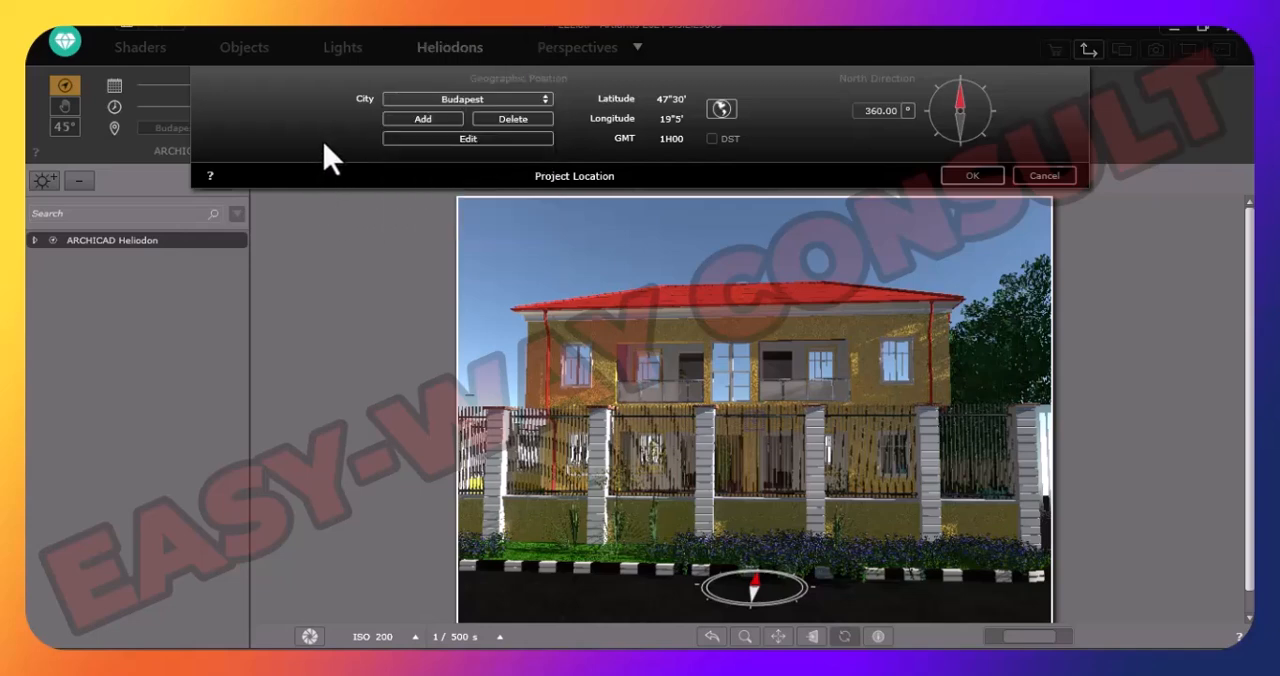
click(428, 120)
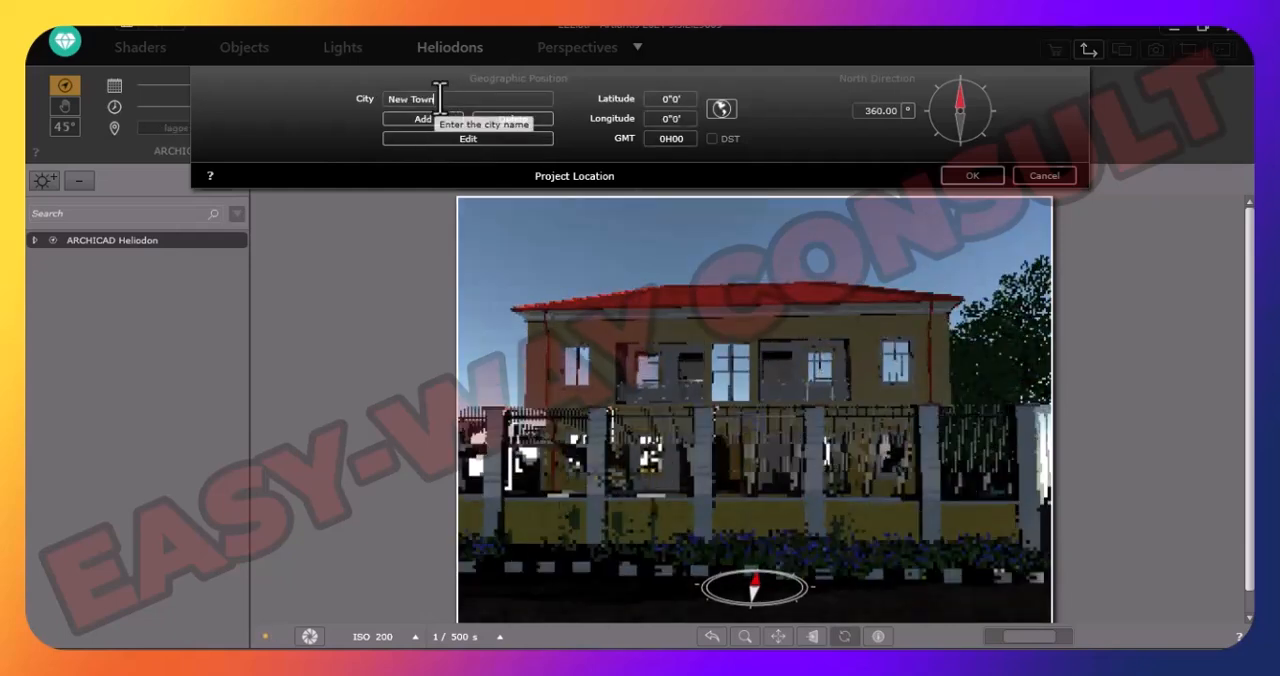
key(BackSpace)
key(BackSpace)
key(BackSpace)
key(BackSpace)
key(BackSpace)
key(BackSpace)
key(BackSpace)
key(BackSpace)
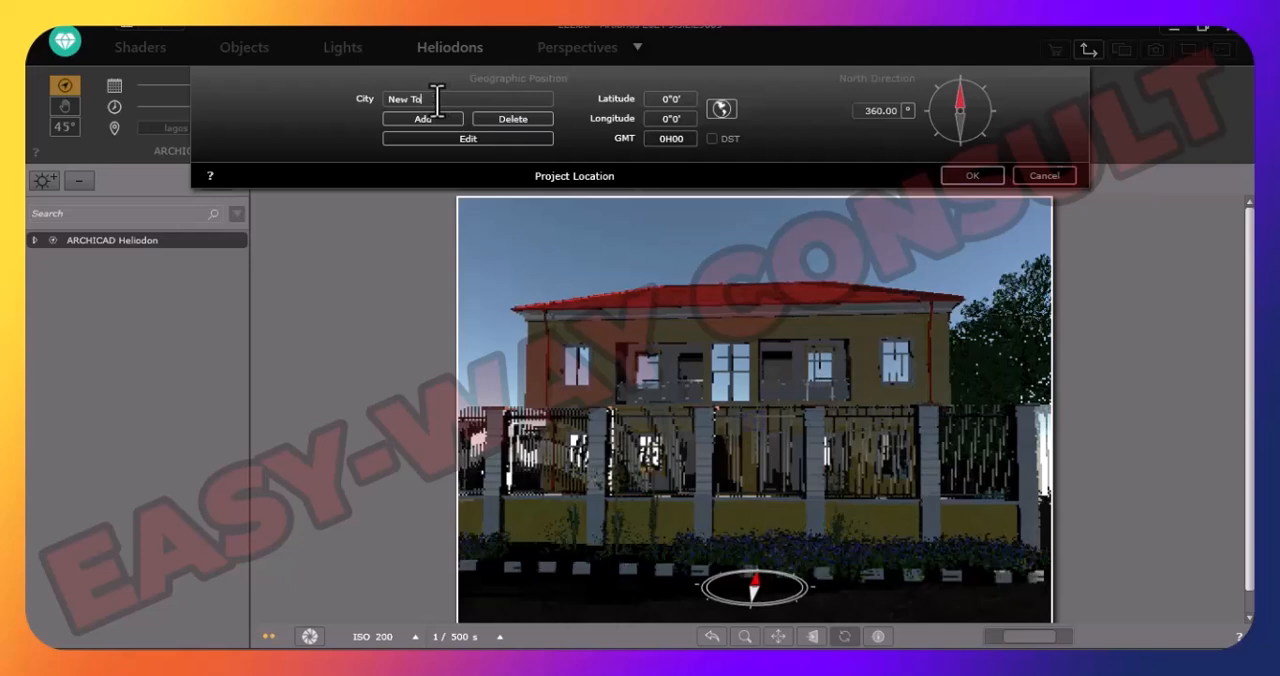
text(lagos)
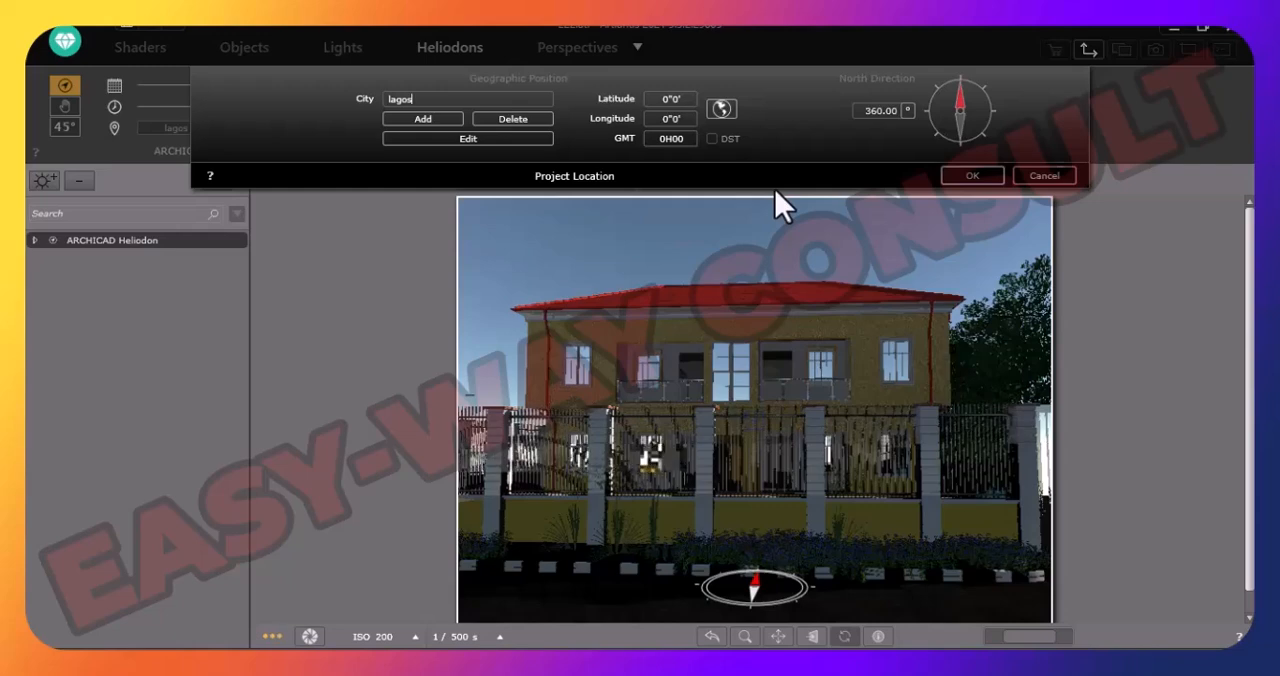
click(432, 99)
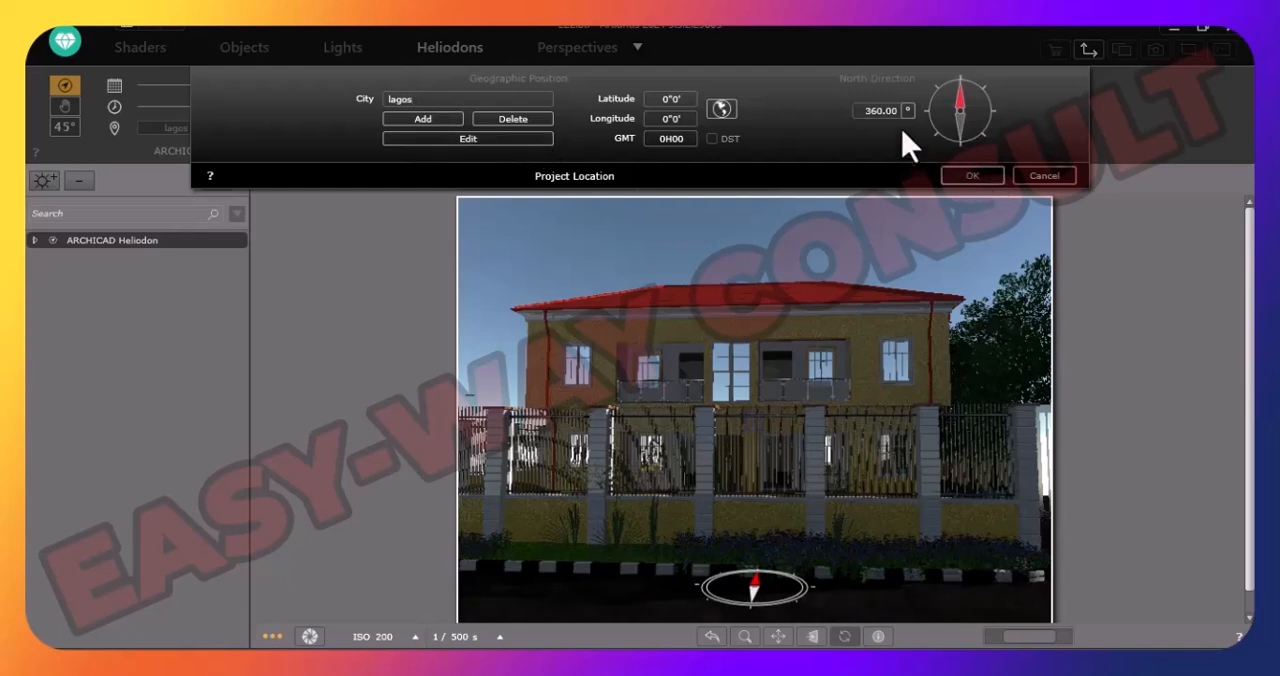
click(974, 175)
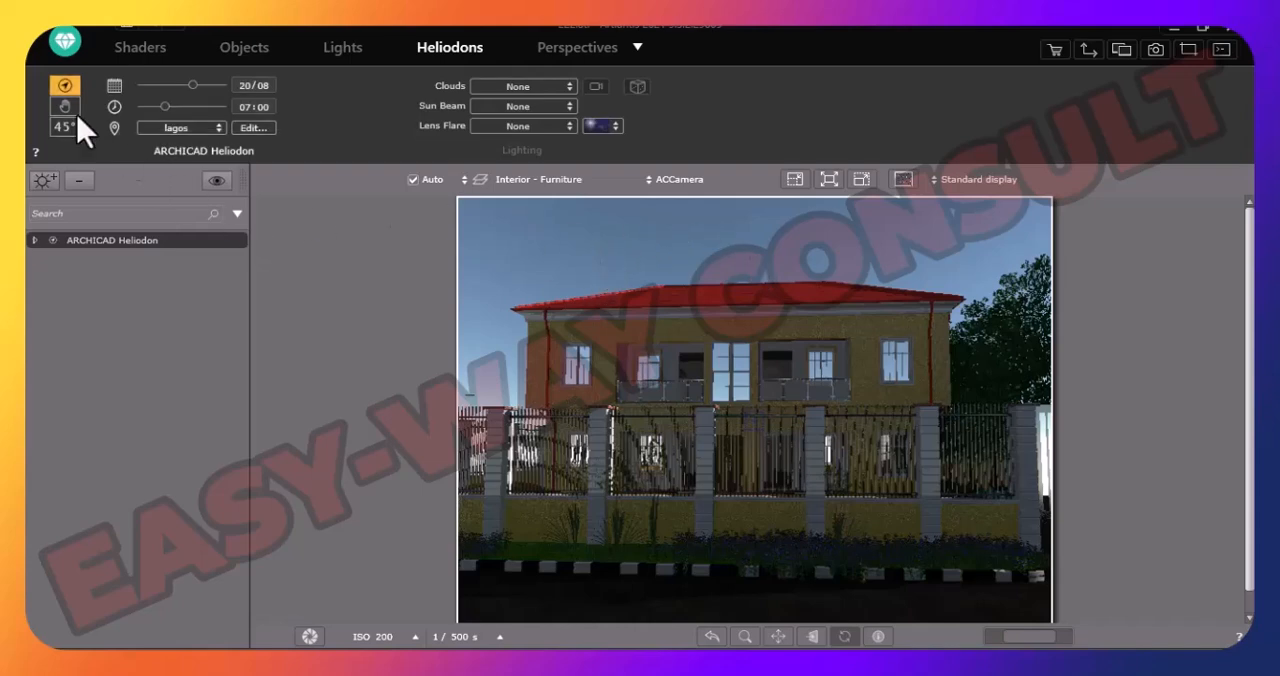
- Set the heliodon's clouds to Clear Sky
click(543, 86)
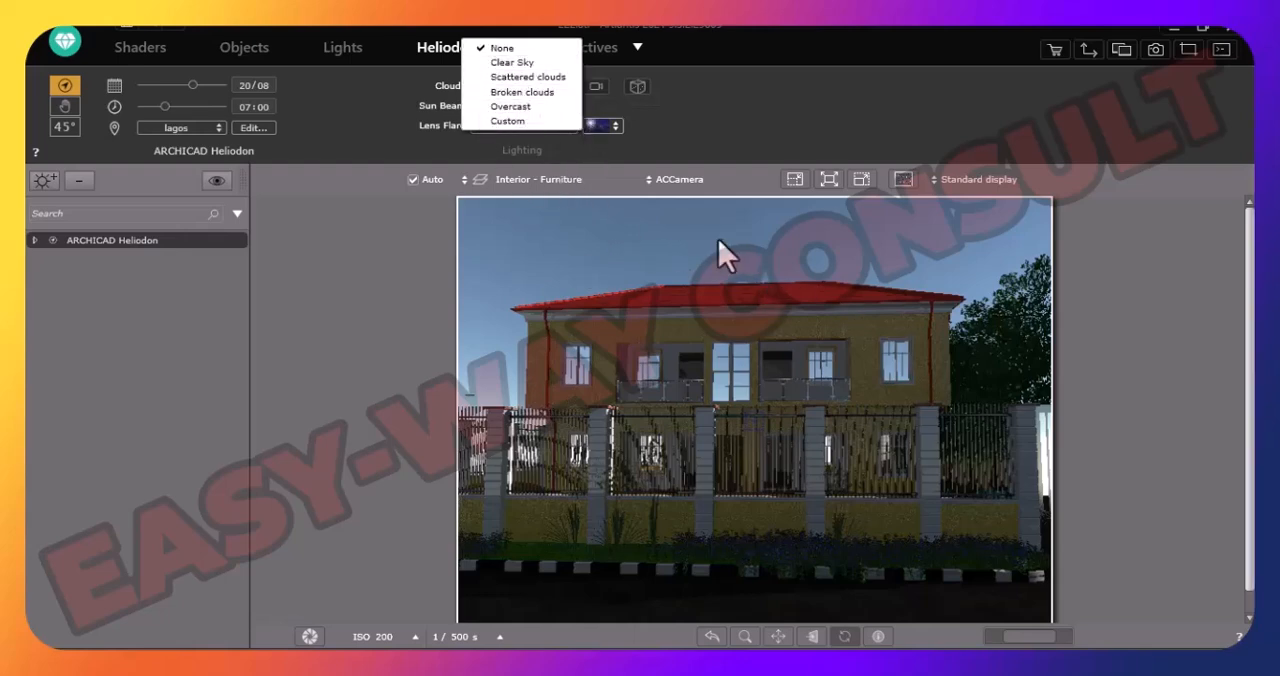
click(491, 55)
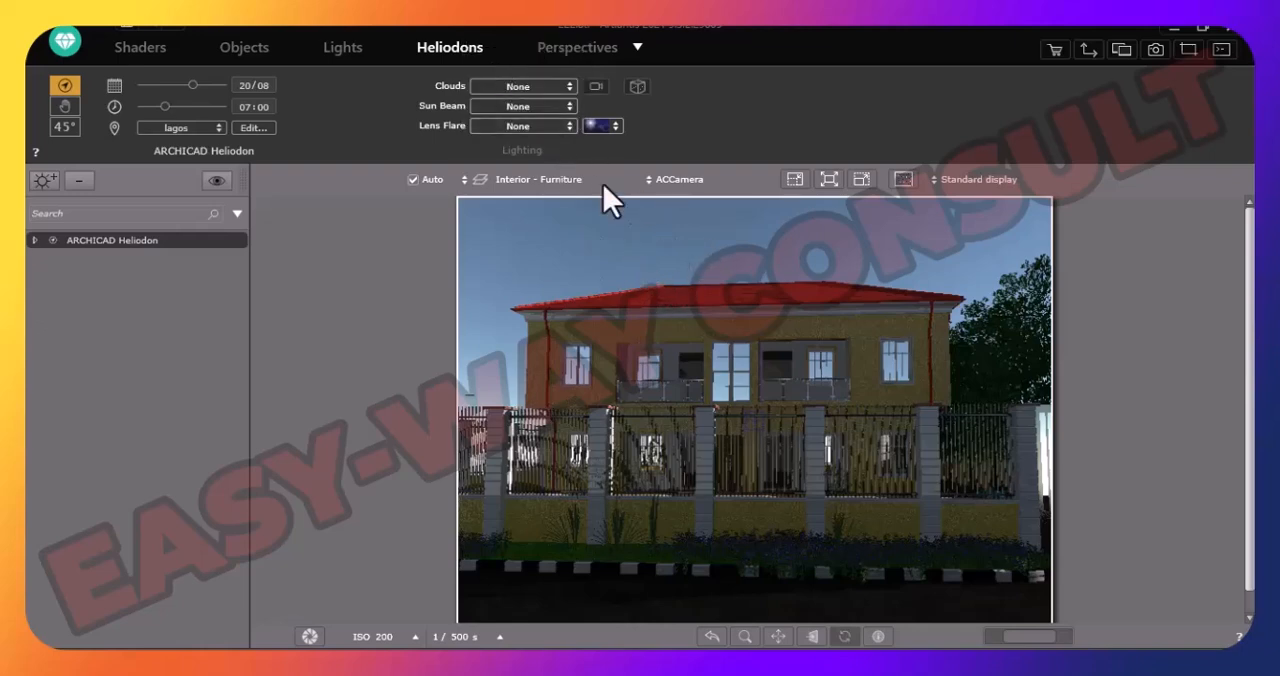
click(543, 86)
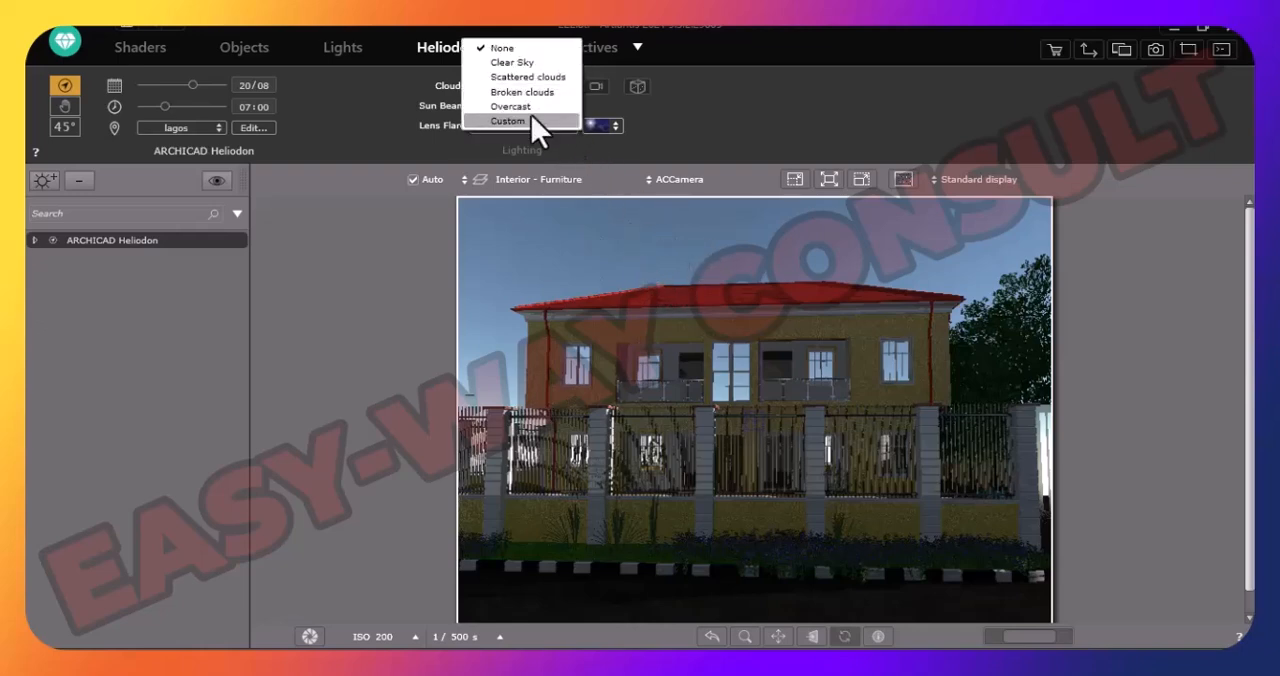
click(502, 64)
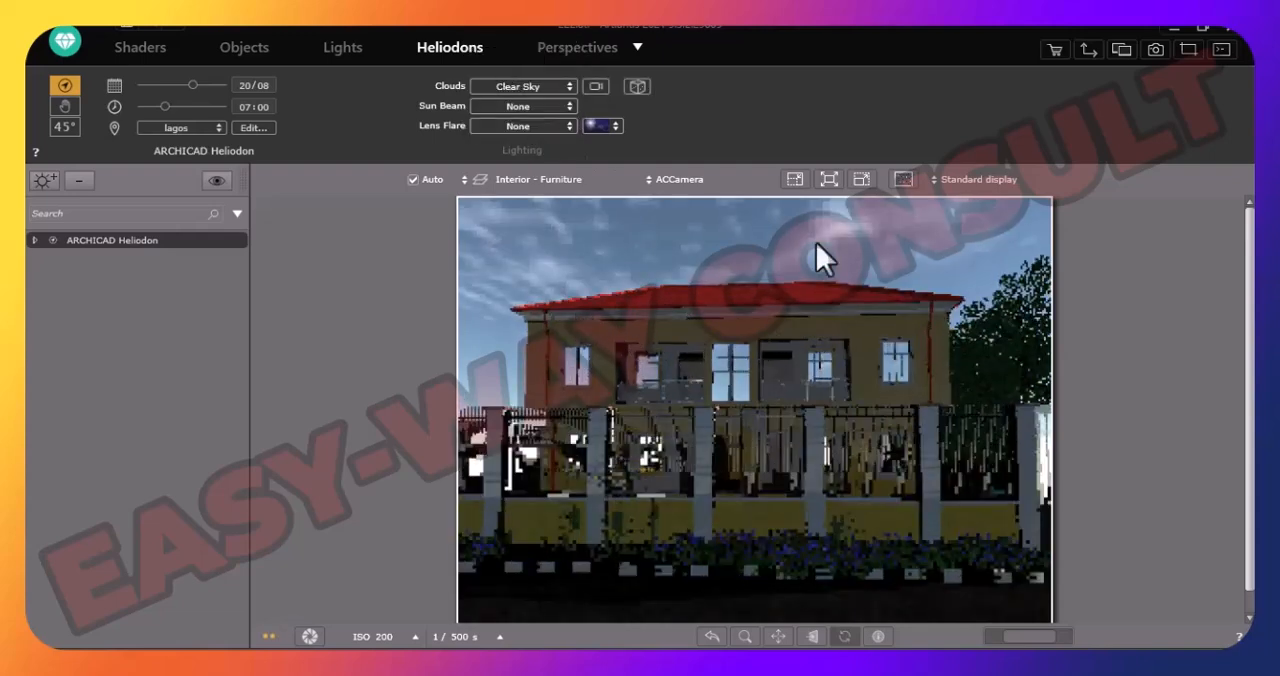
- Try the Scattered clouds, Broken clouds and Overcast presets on the sky, ending with Clear Sky selected
click(567, 89)
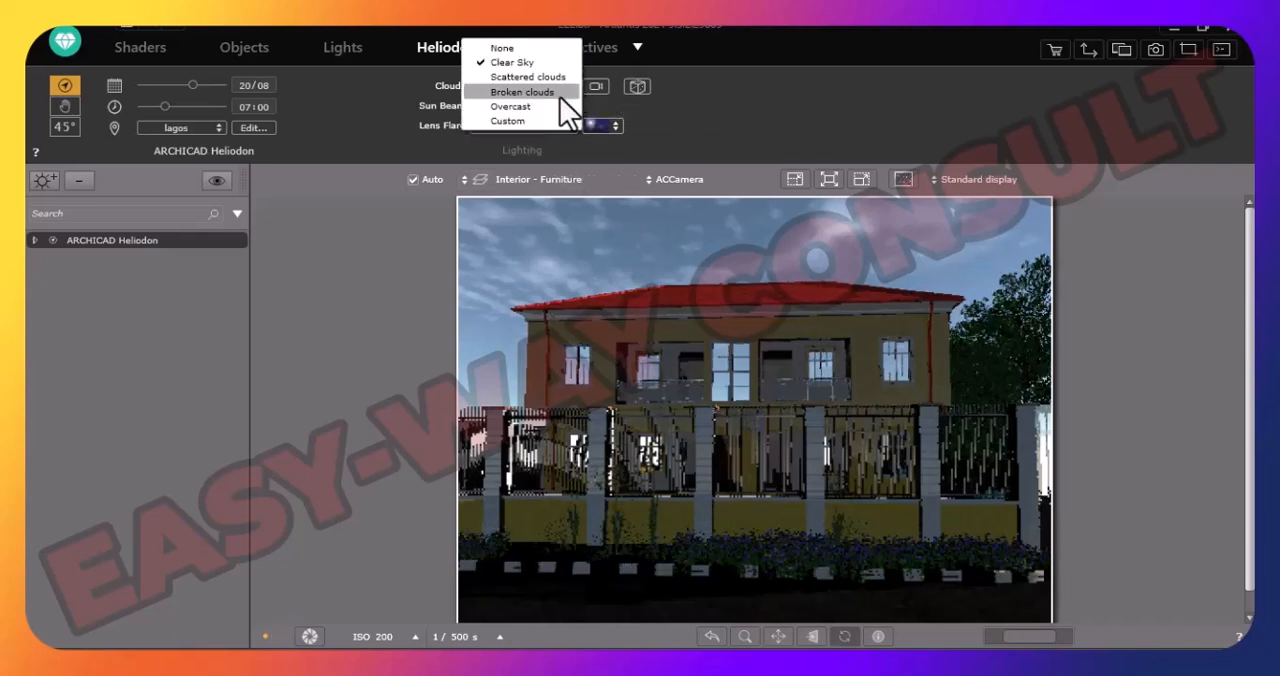
click(533, 80)
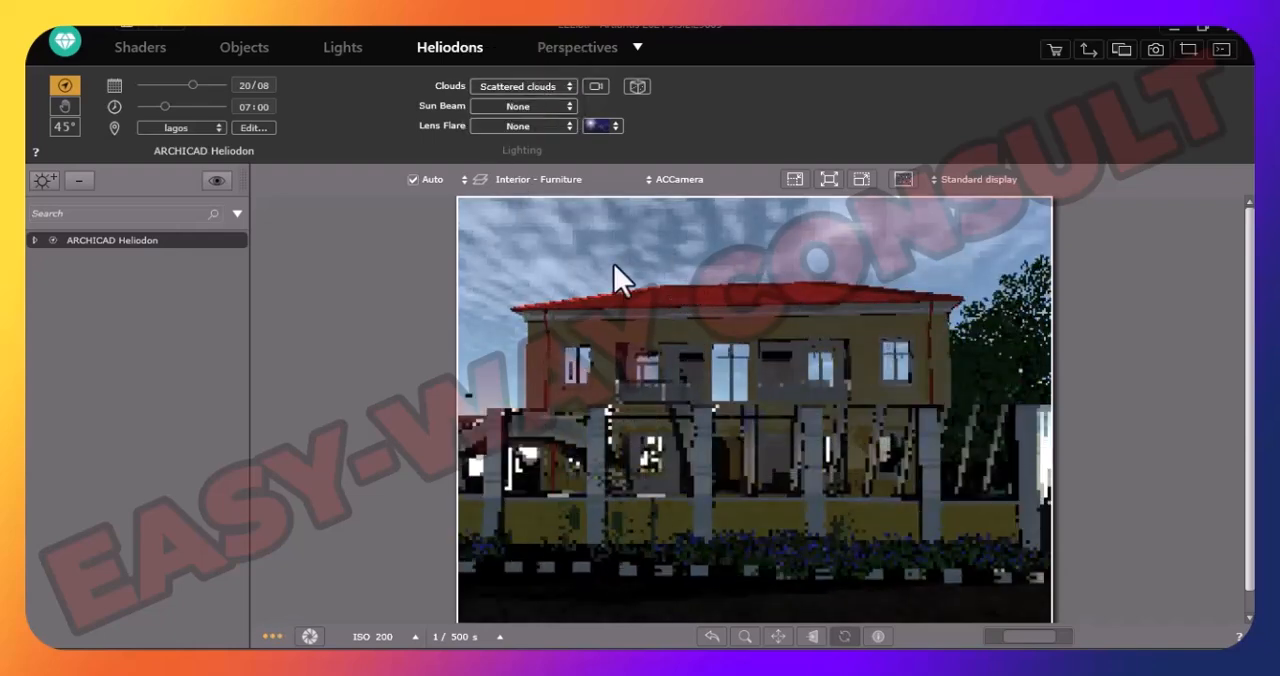
click(562, 86)
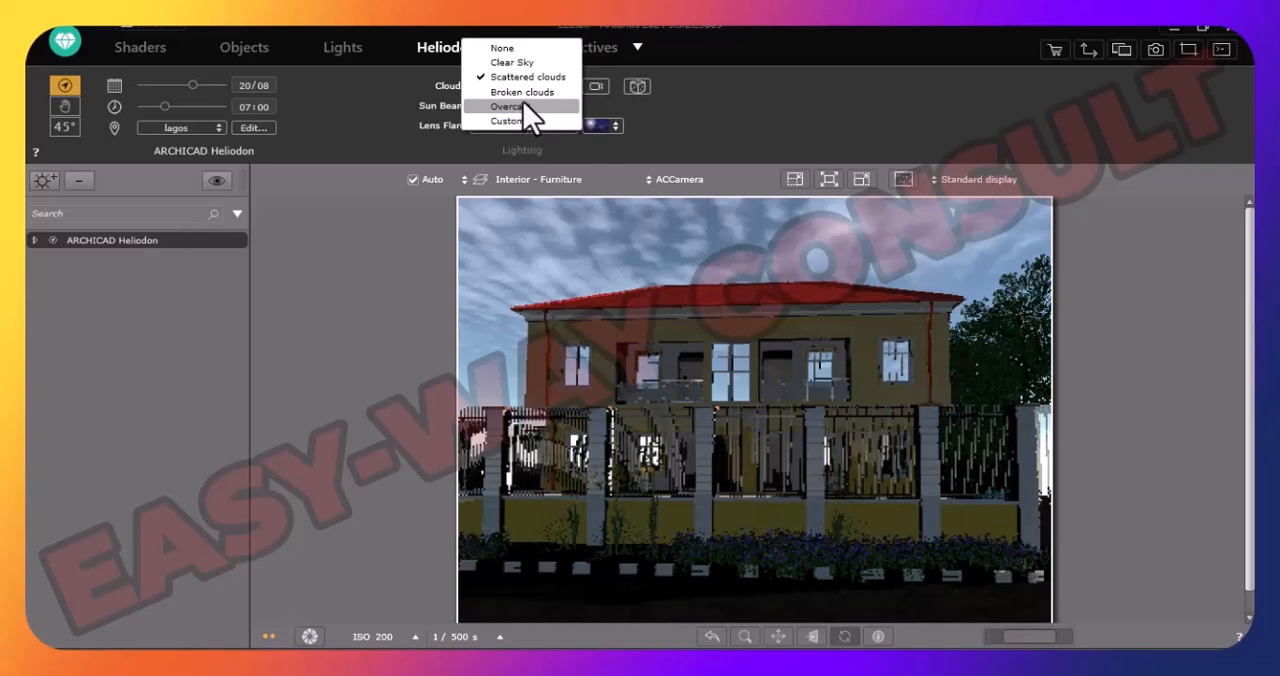
click(528, 92)
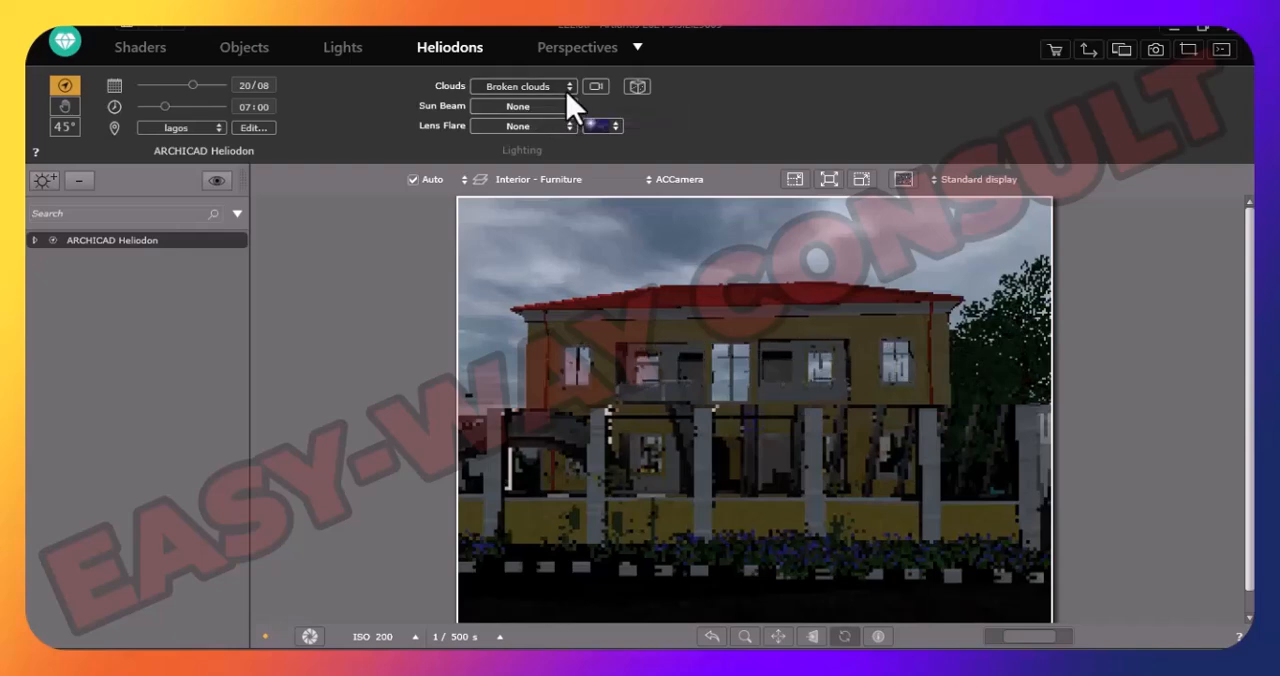
click(567, 88)
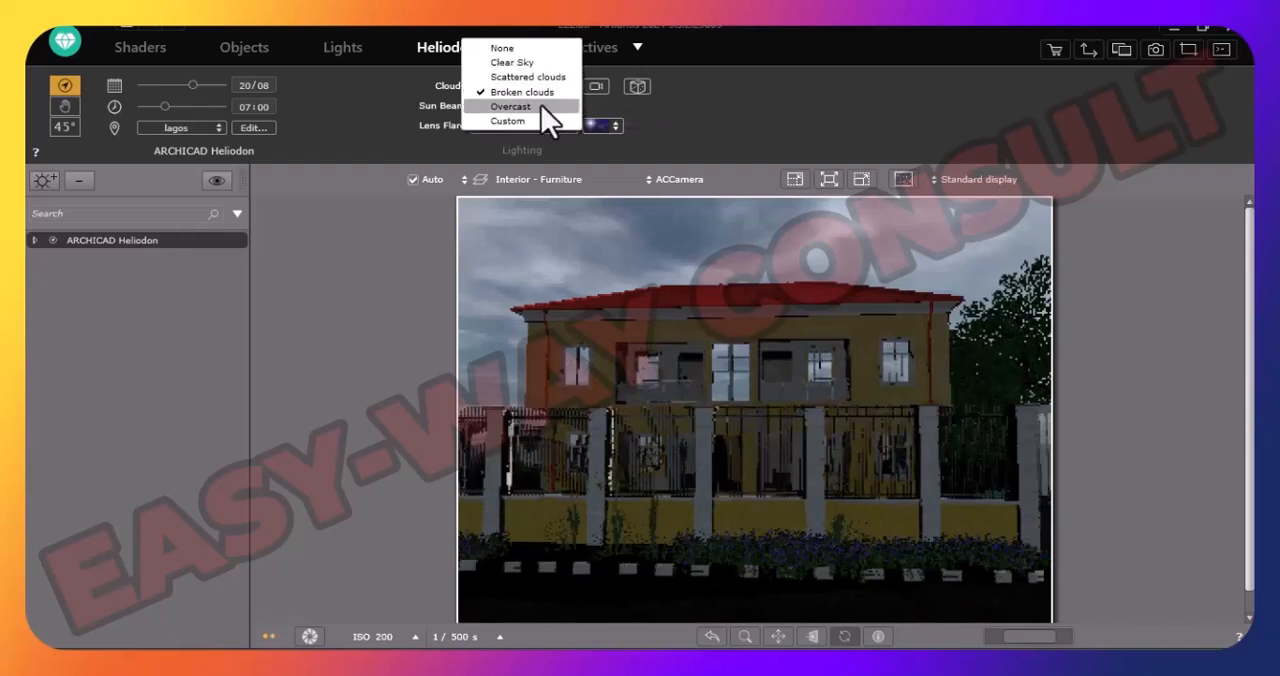
click(541, 105)
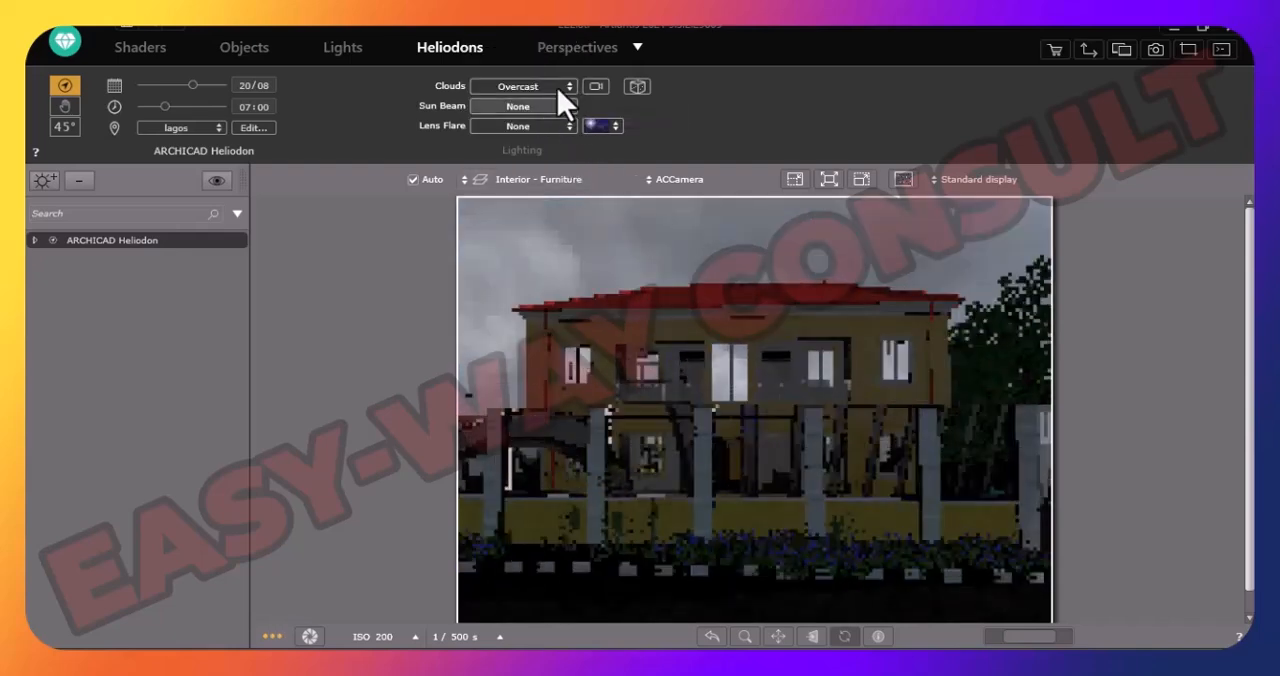
click(566, 88)
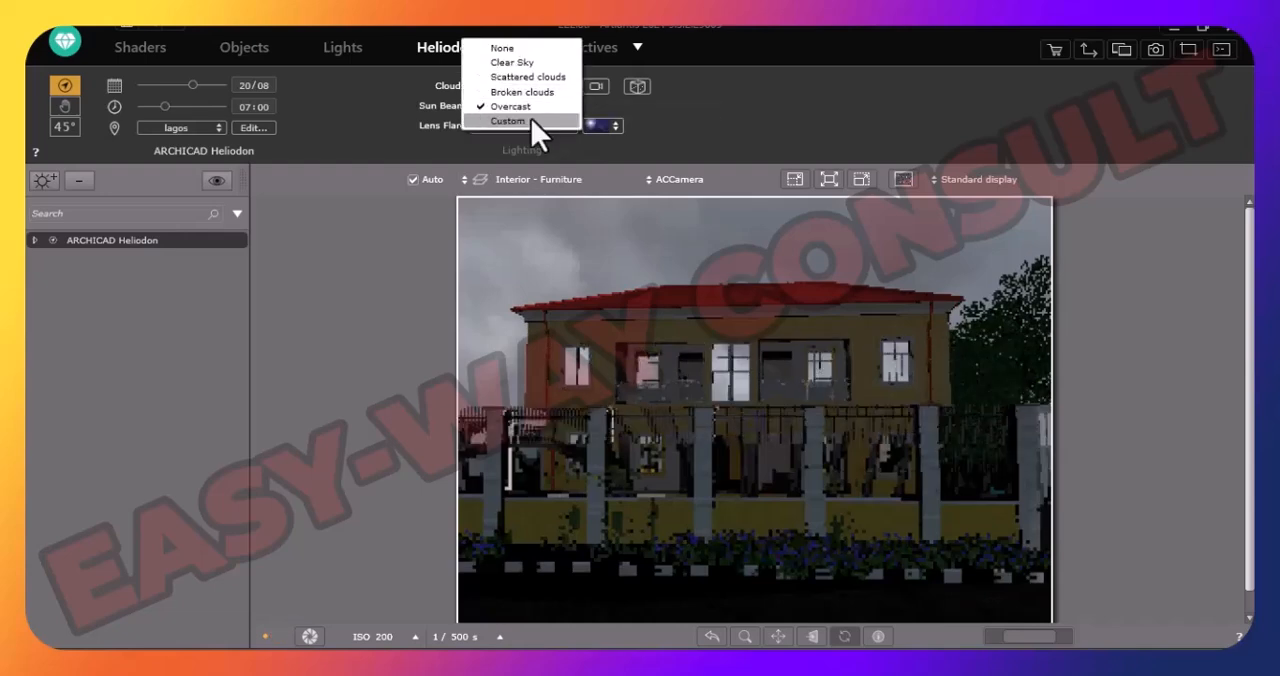
click(528, 123)
click(569, 86)
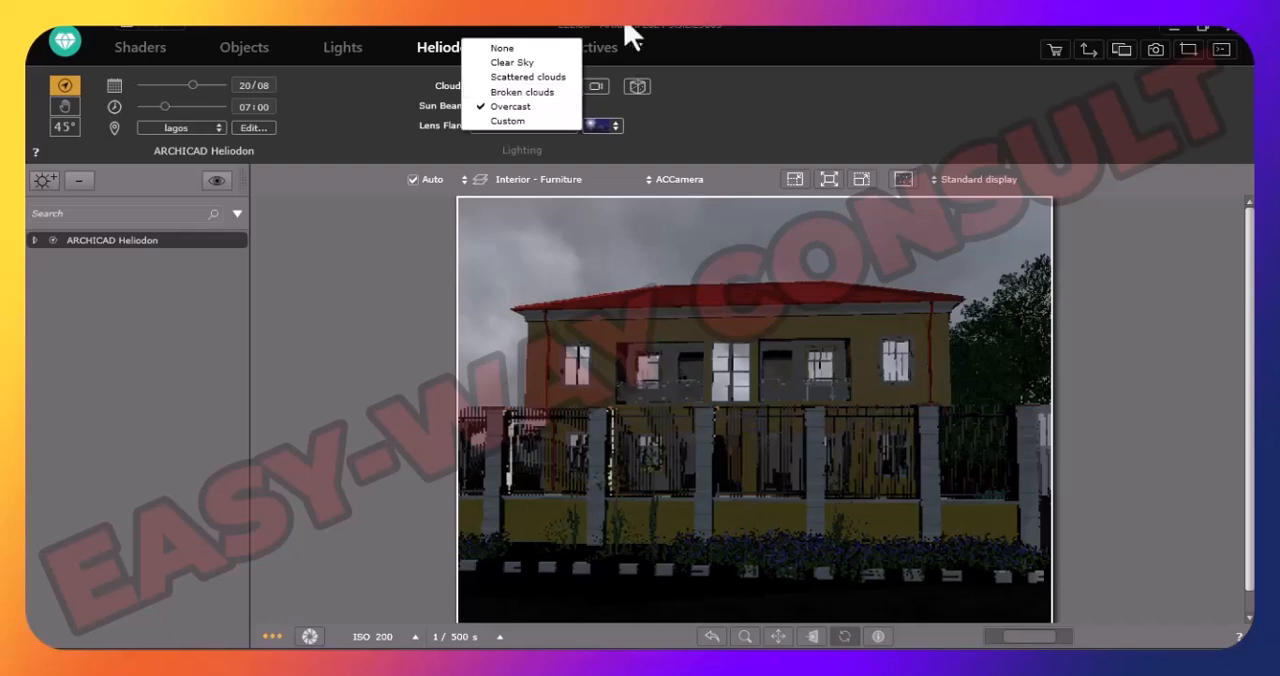
click(504, 63)
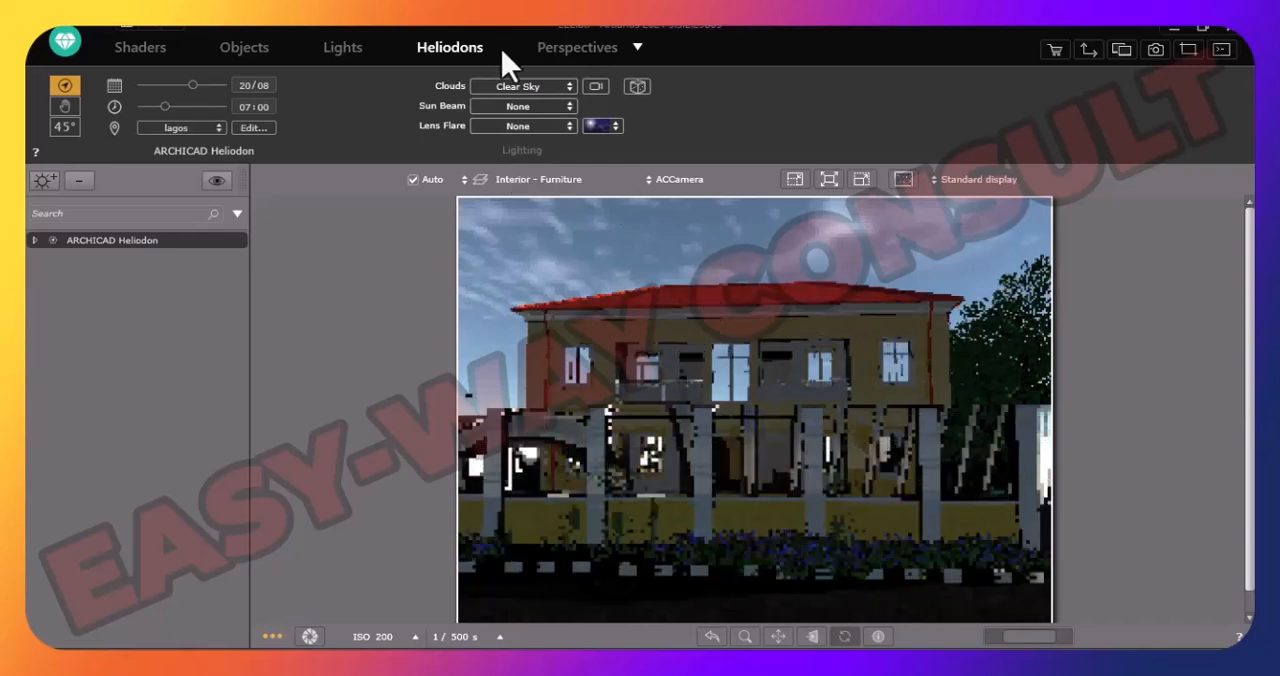
- Inspect the wind direction settings for the clouds and leave them without changes
click(596, 85)
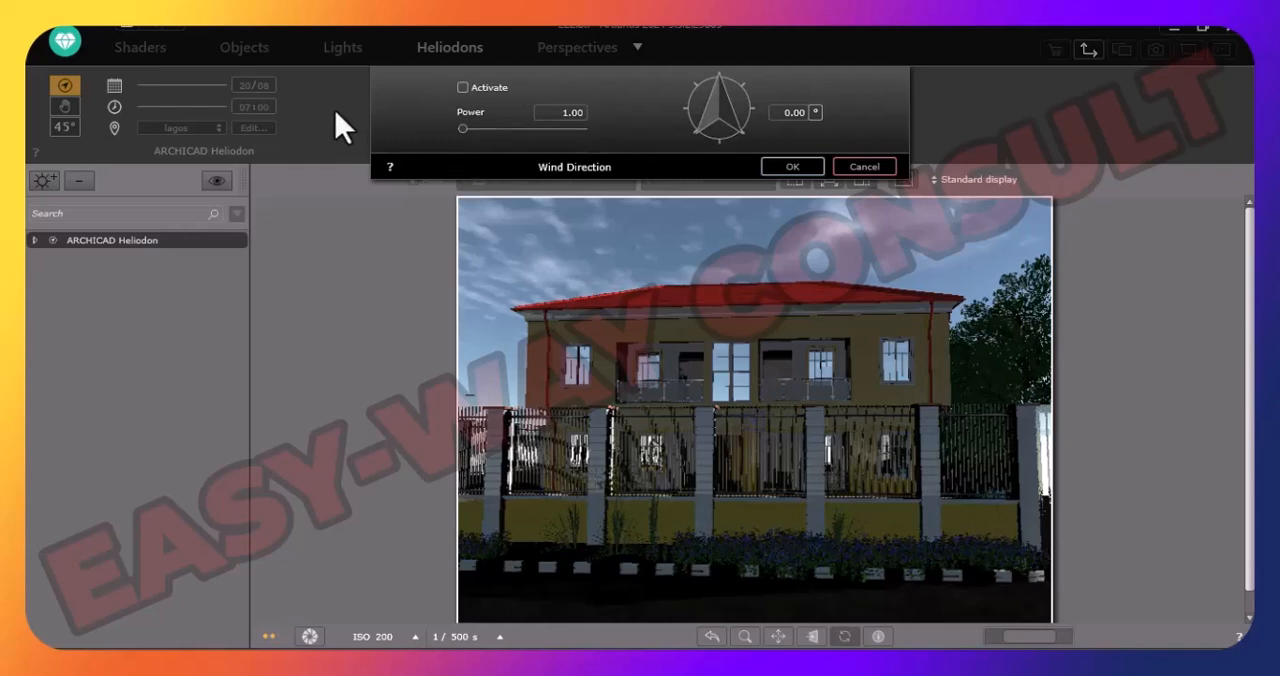
click(860, 167)
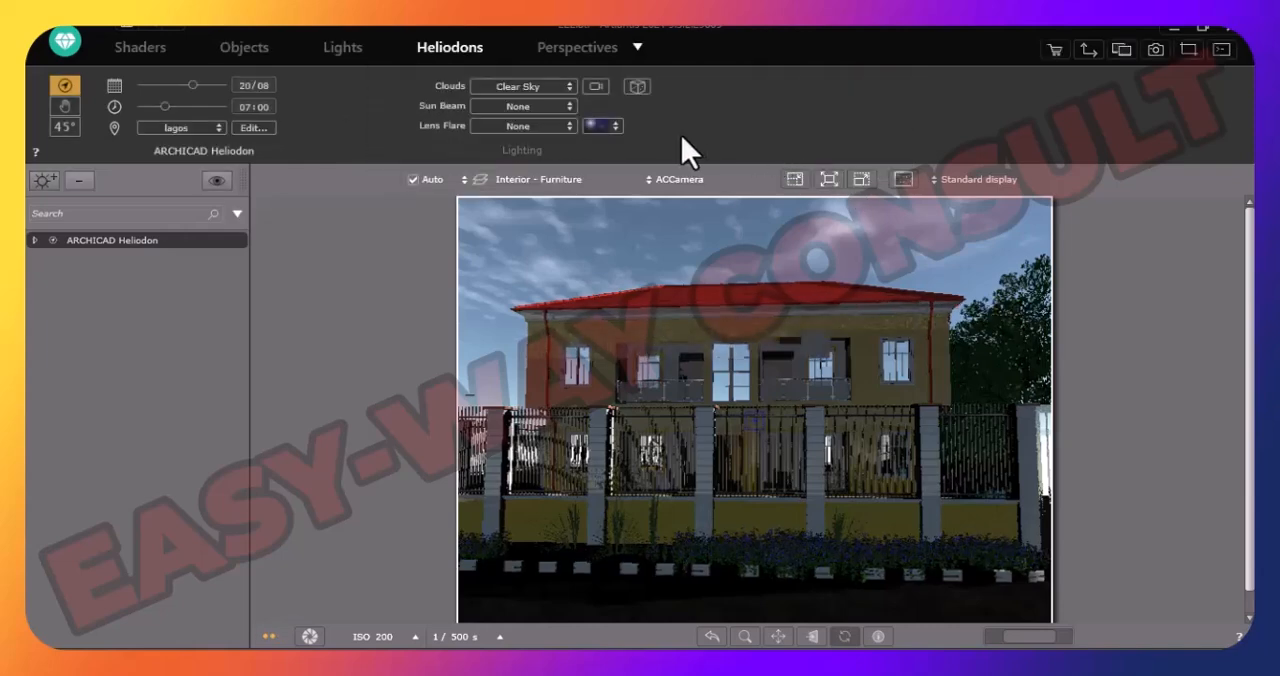
- Randomize the distribution of the Clear Sky clouds four times to vary the cloud pattern above the house
click(637, 87)
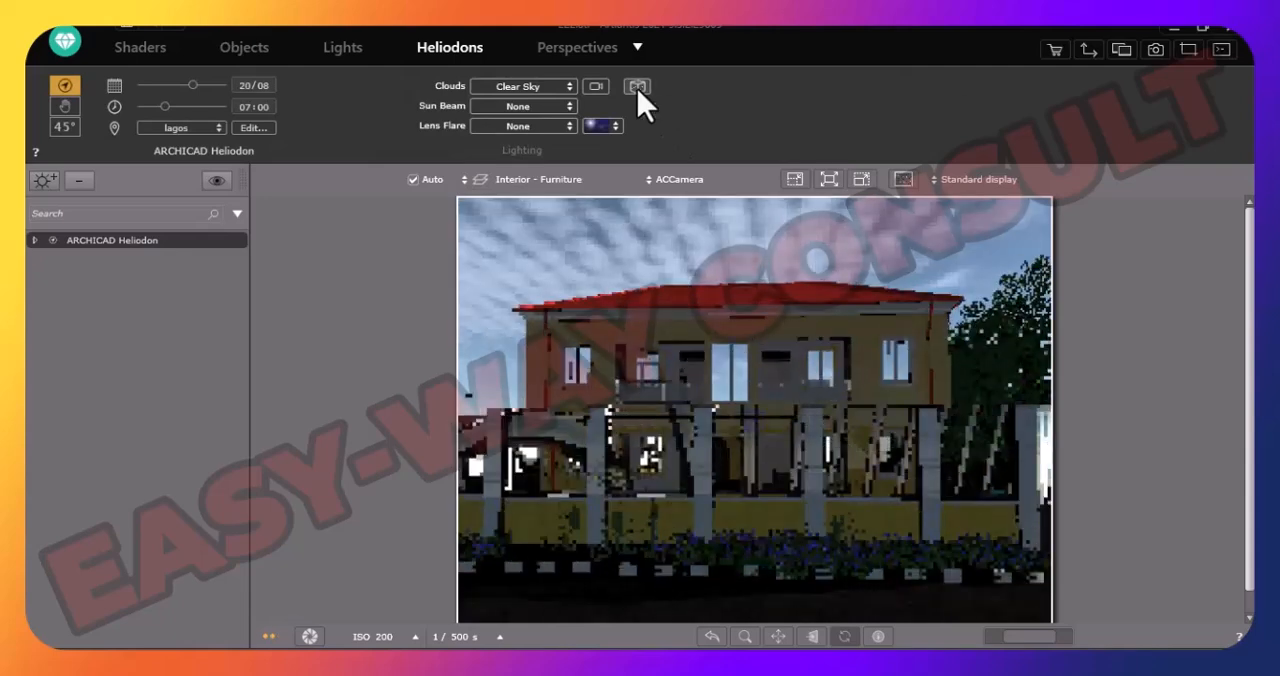
click(637, 88)
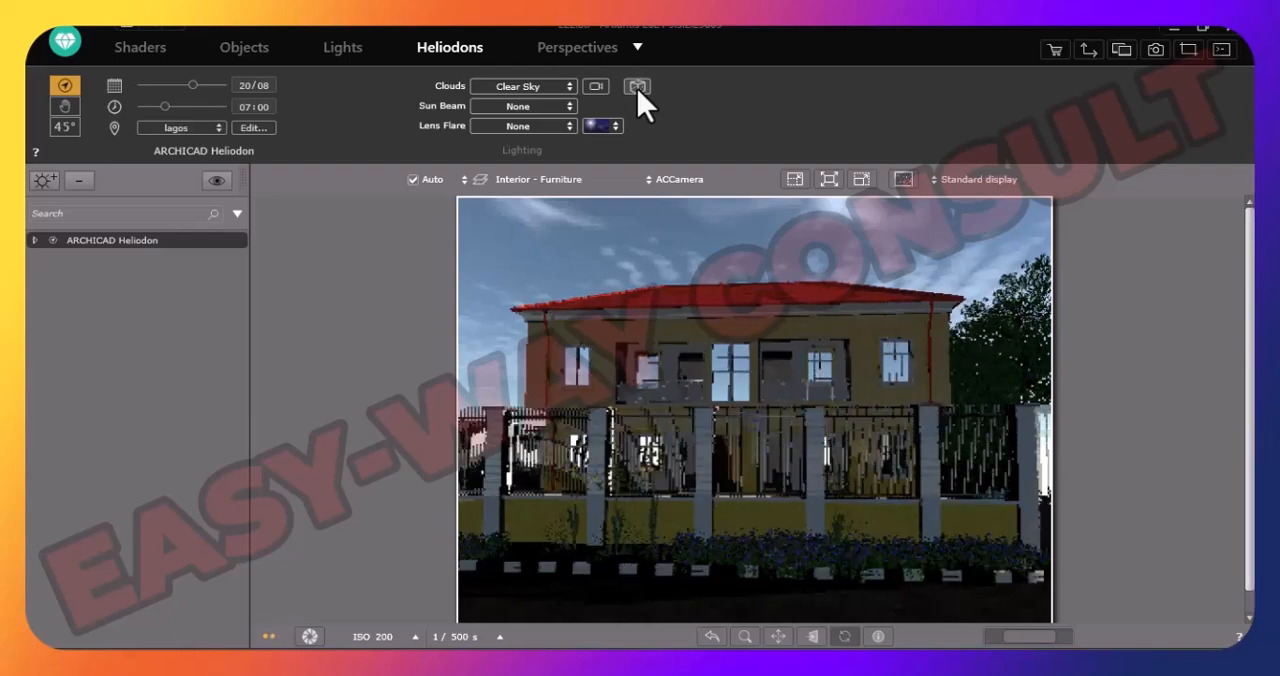
click(637, 88)
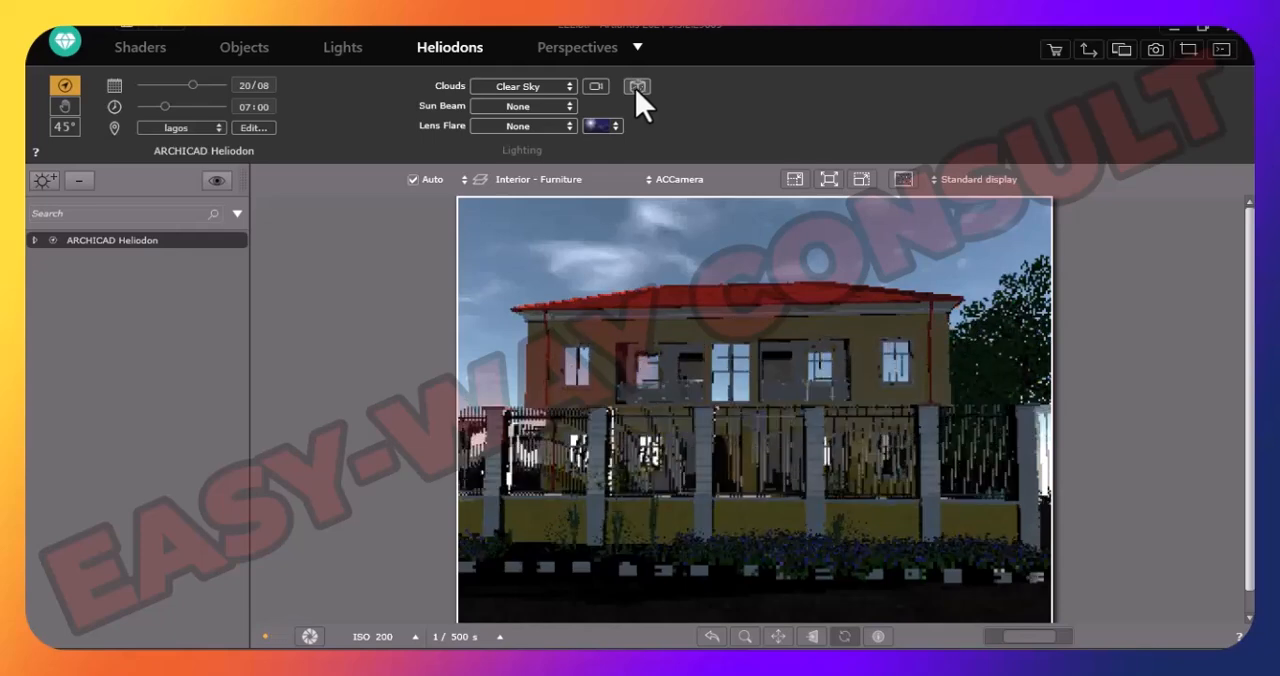
click(637, 88)
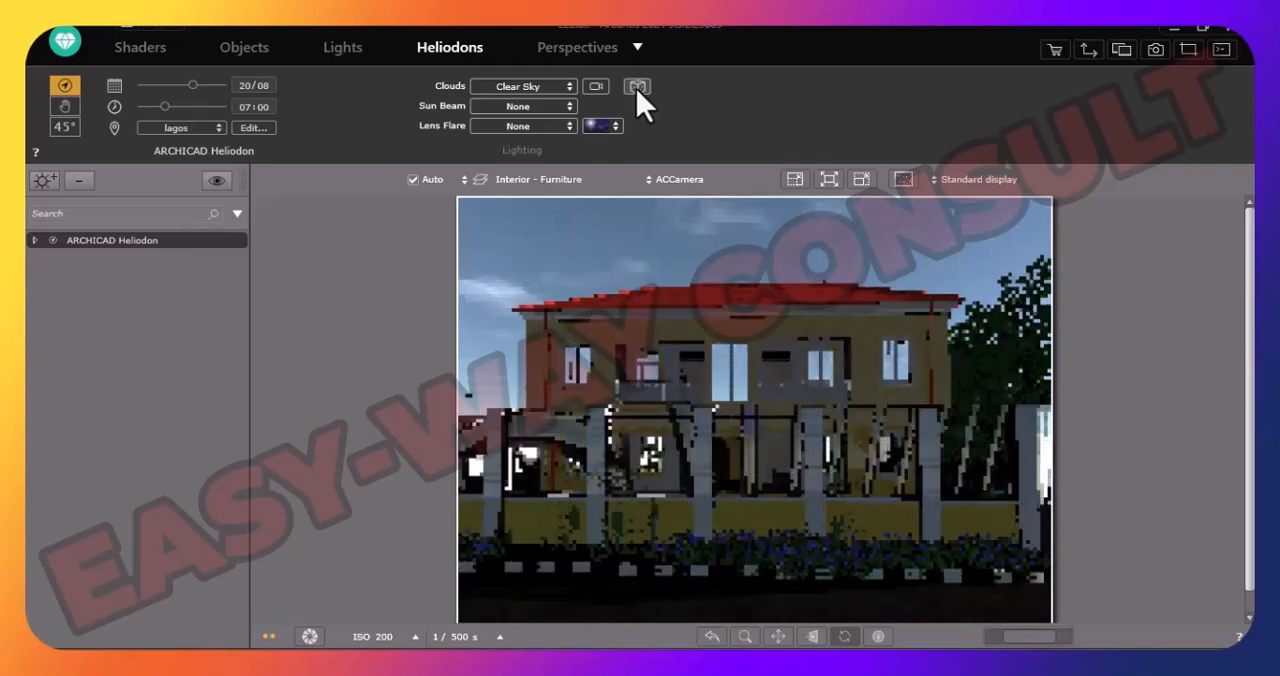
- Randomize the Clear Sky clouds twice more and try the second lens flare style, ending with the fourth style
click(637, 88)
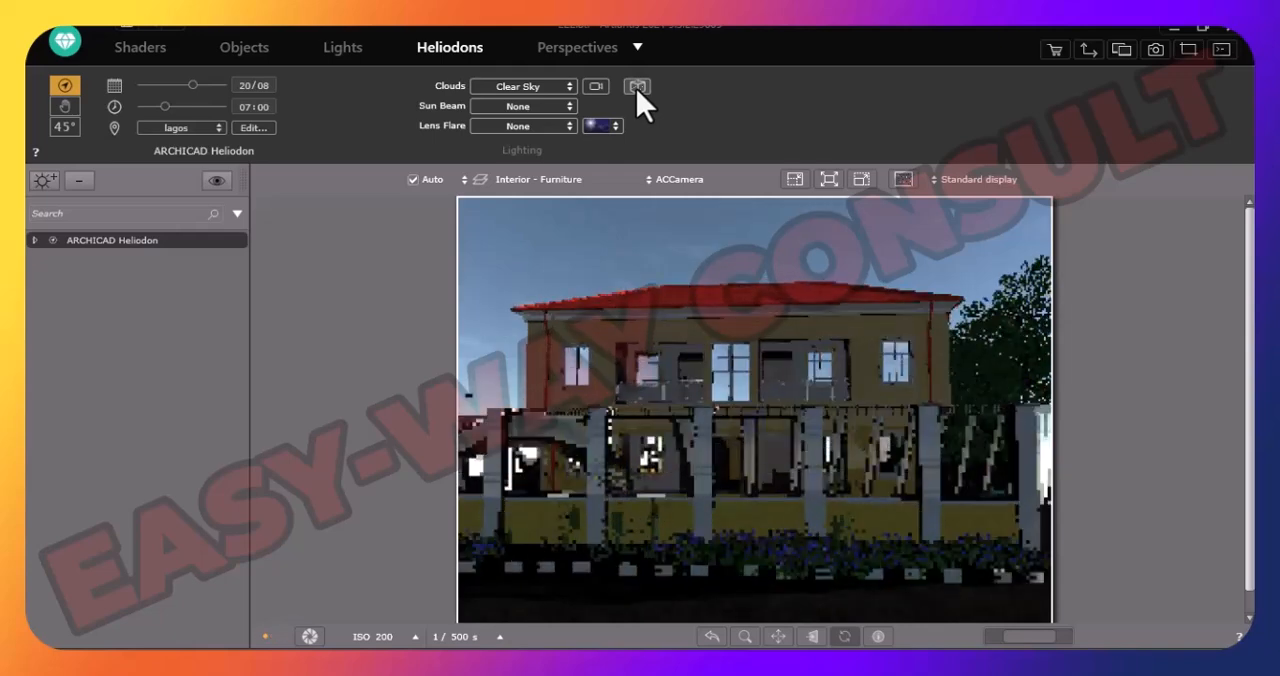
click(637, 88)
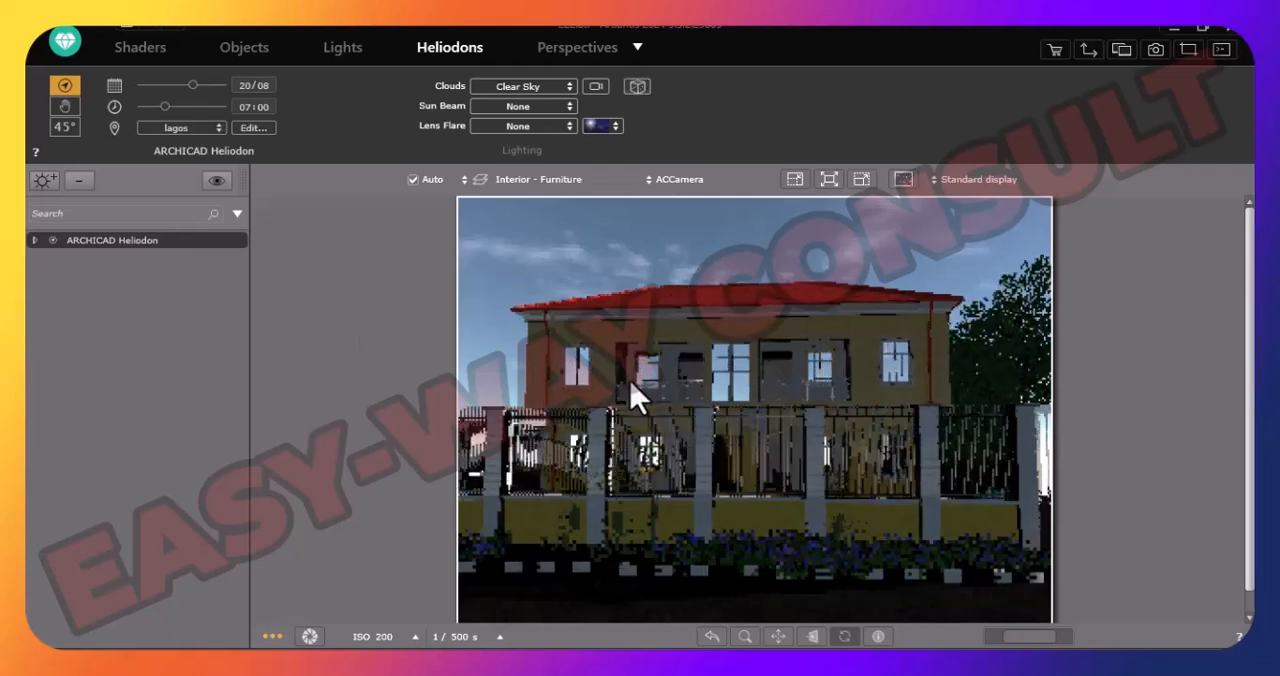
click(603, 126)
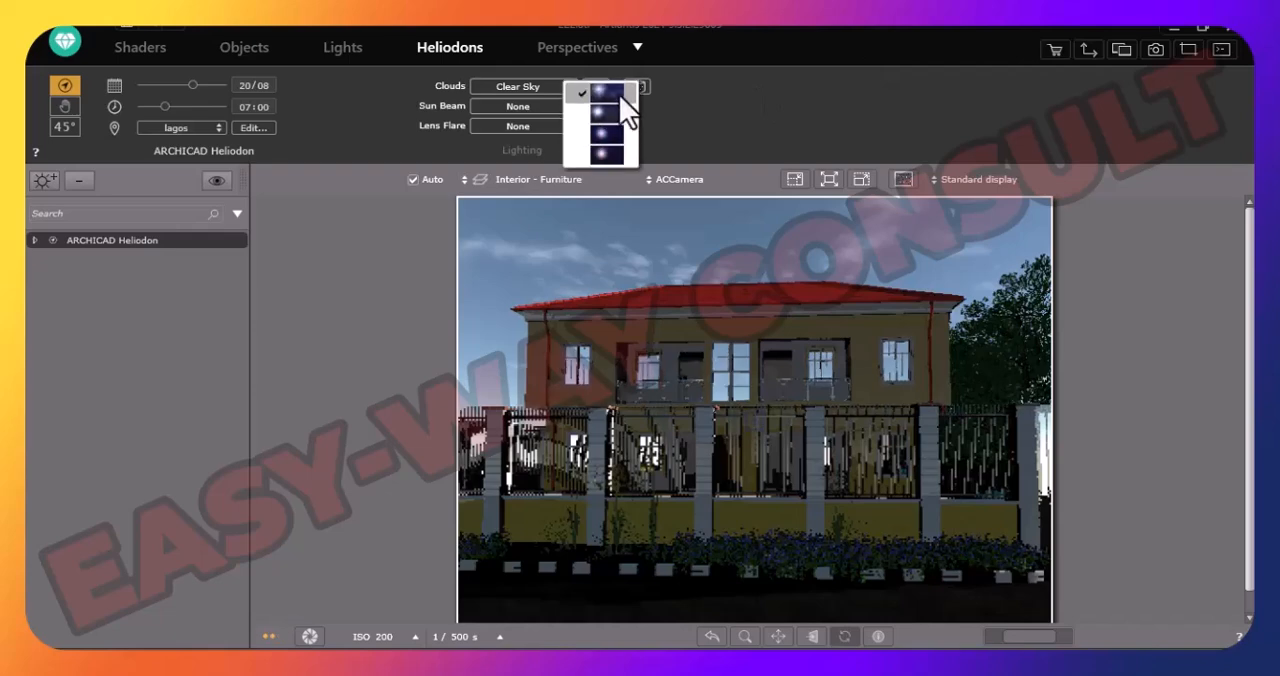
click(605, 116)
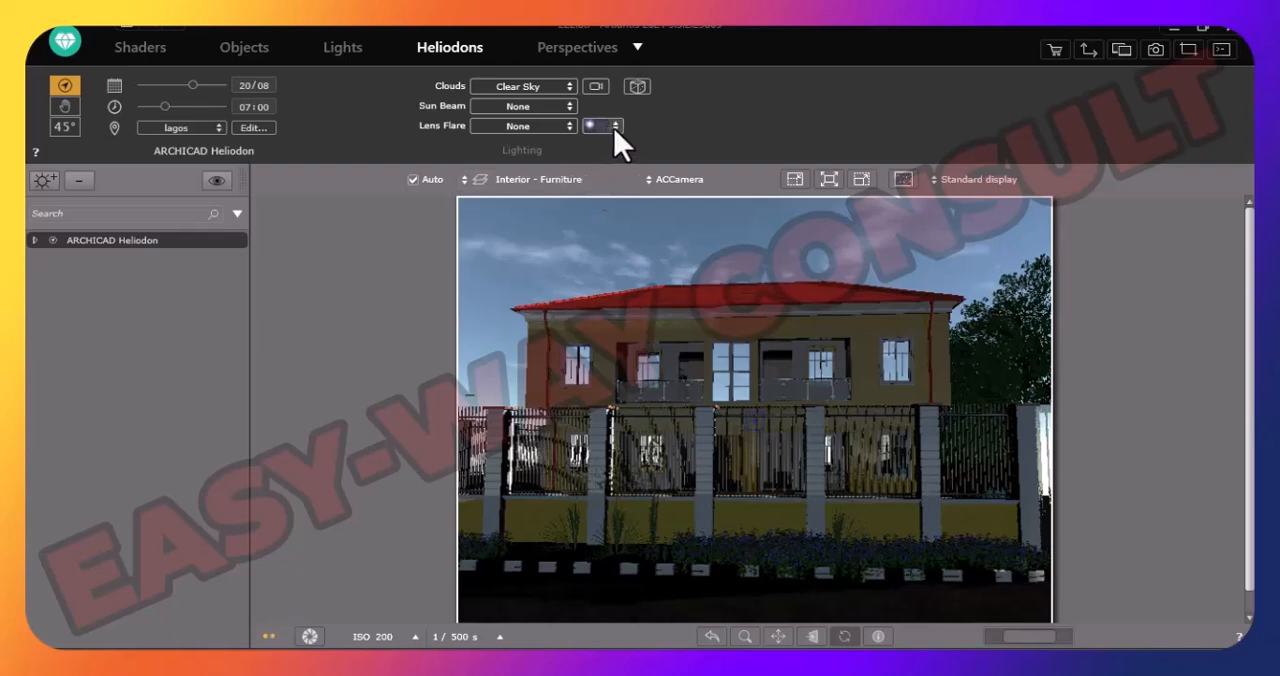
click(615, 126)
click(603, 156)
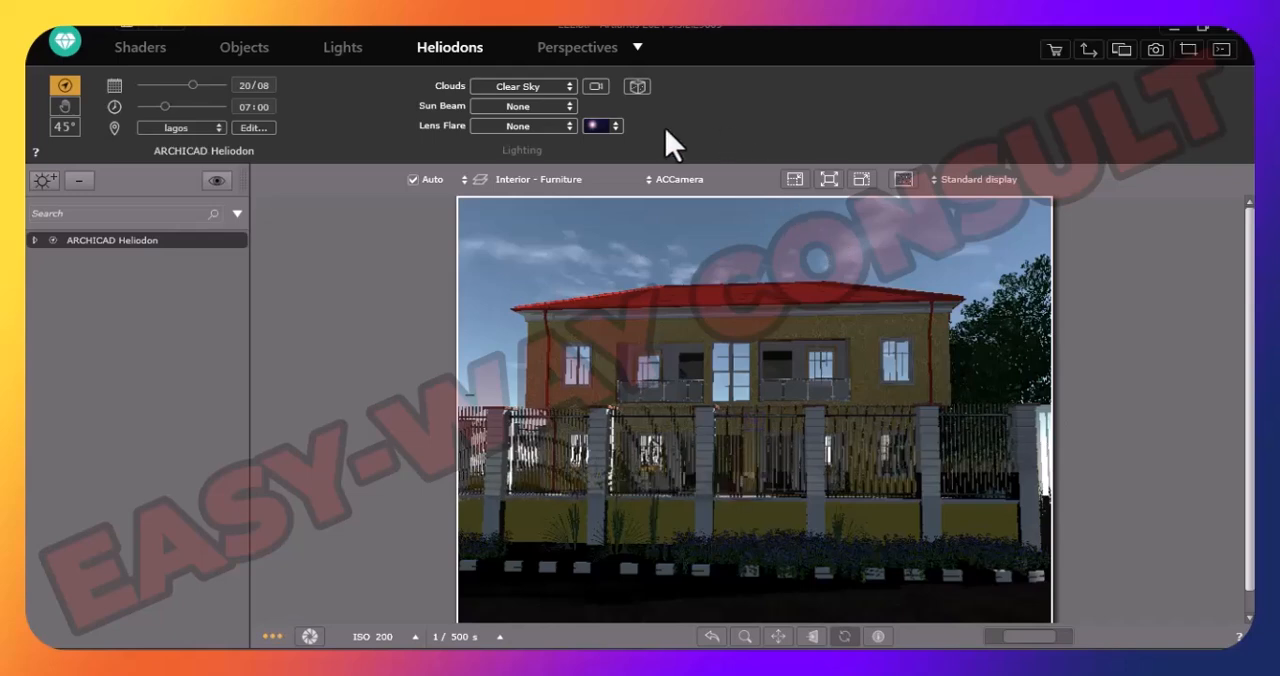
- Switch the ARCHICAD Heliodon to manual sun positioning and rotate the sun's azimuth from 300°
click(63, 110)
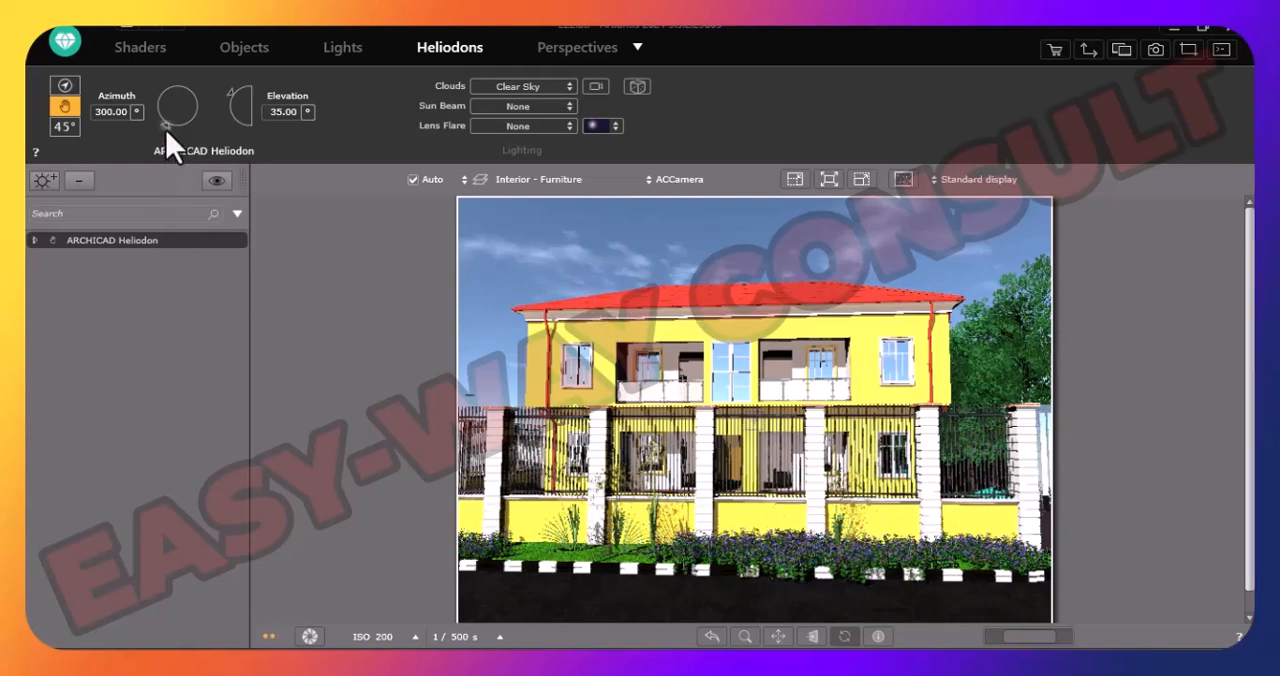
drag(166, 130, 170, 98)
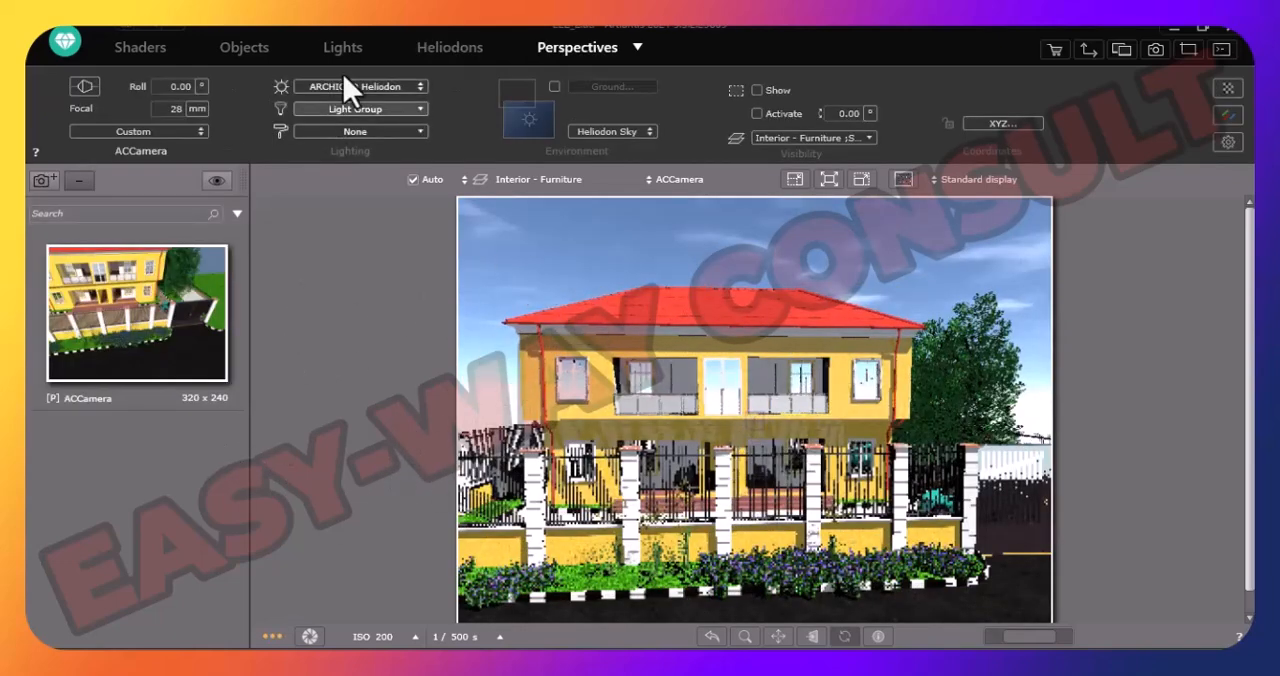
- Switch the Paris heliodon to manual sun positioning and try azimuths of 22.44°, 90° and 186.88°
click(447, 52)
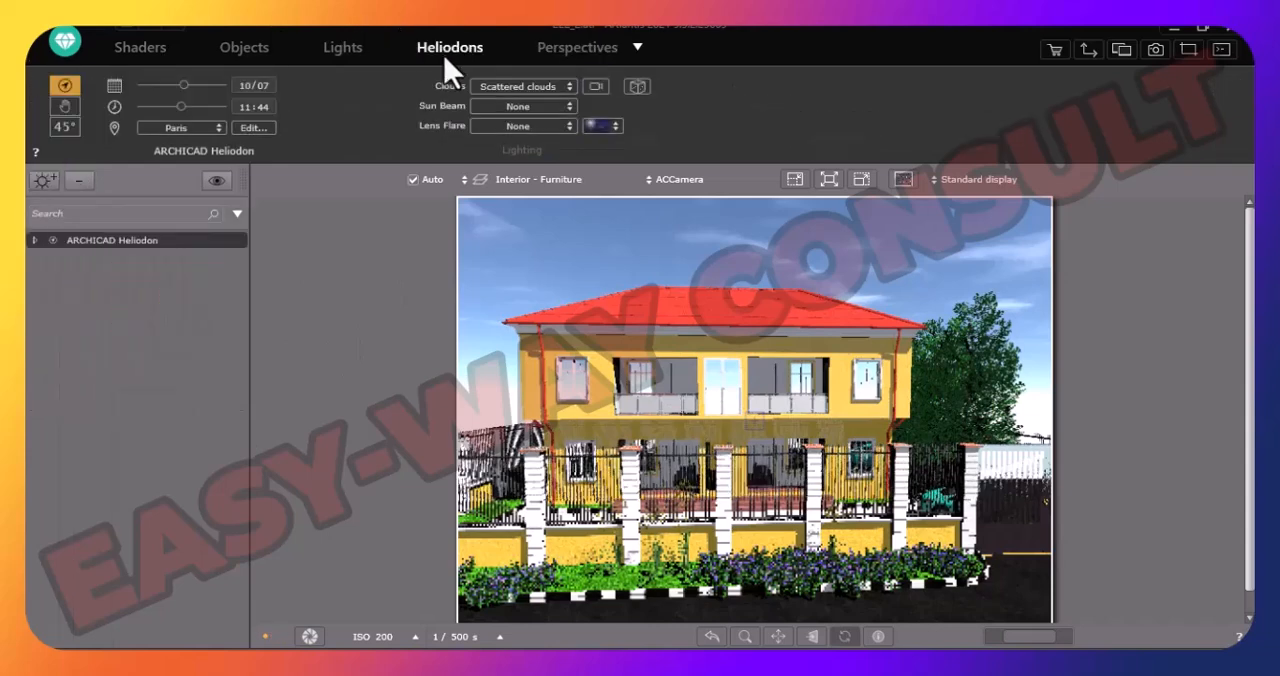
click(60, 112)
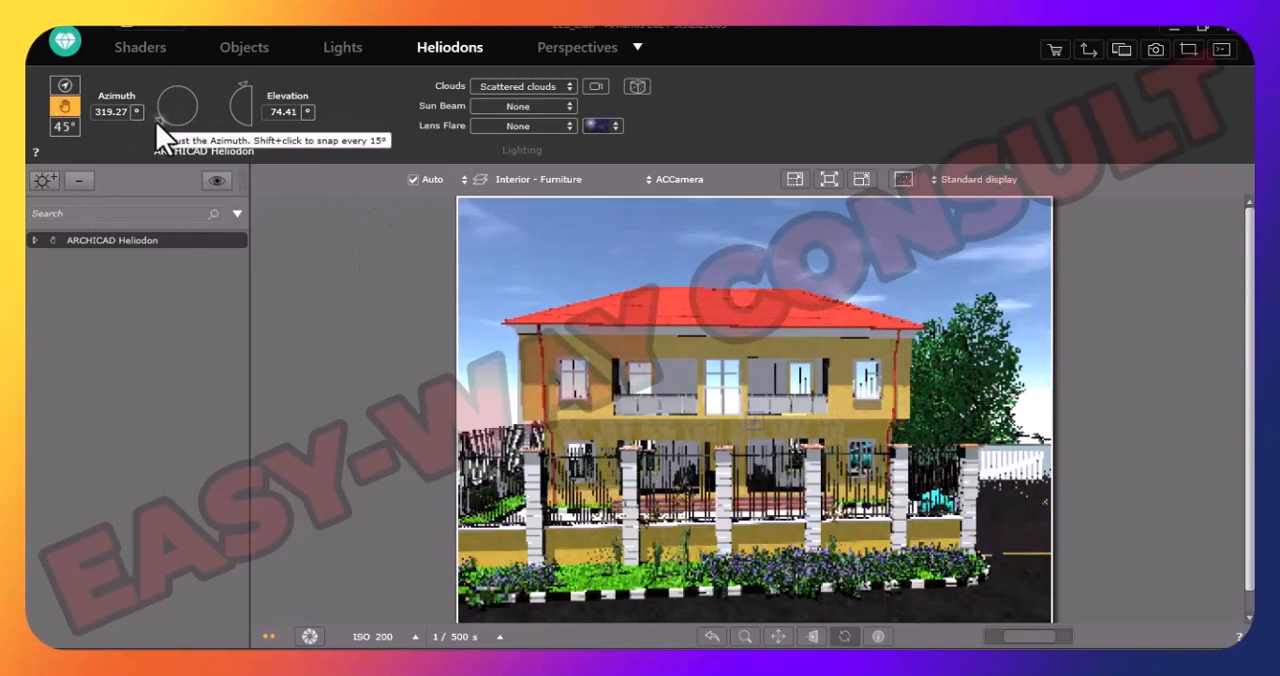
drag(157, 122, 157, 98)
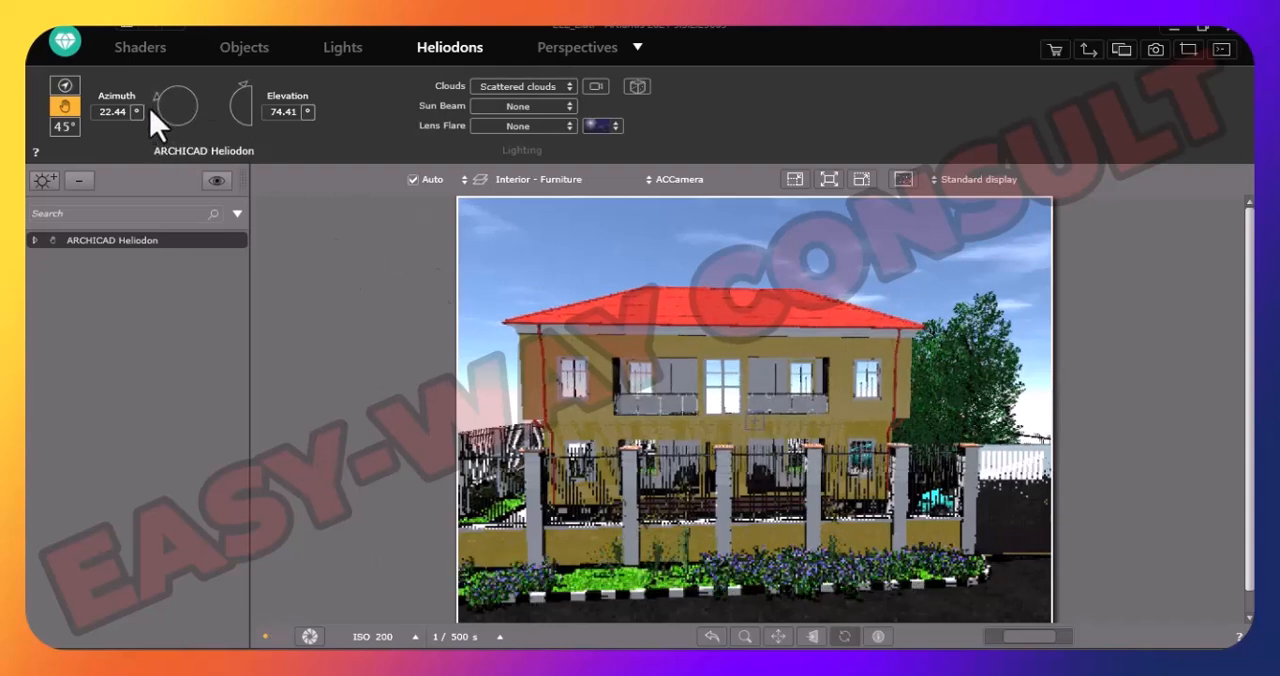
drag(157, 97, 177, 80)
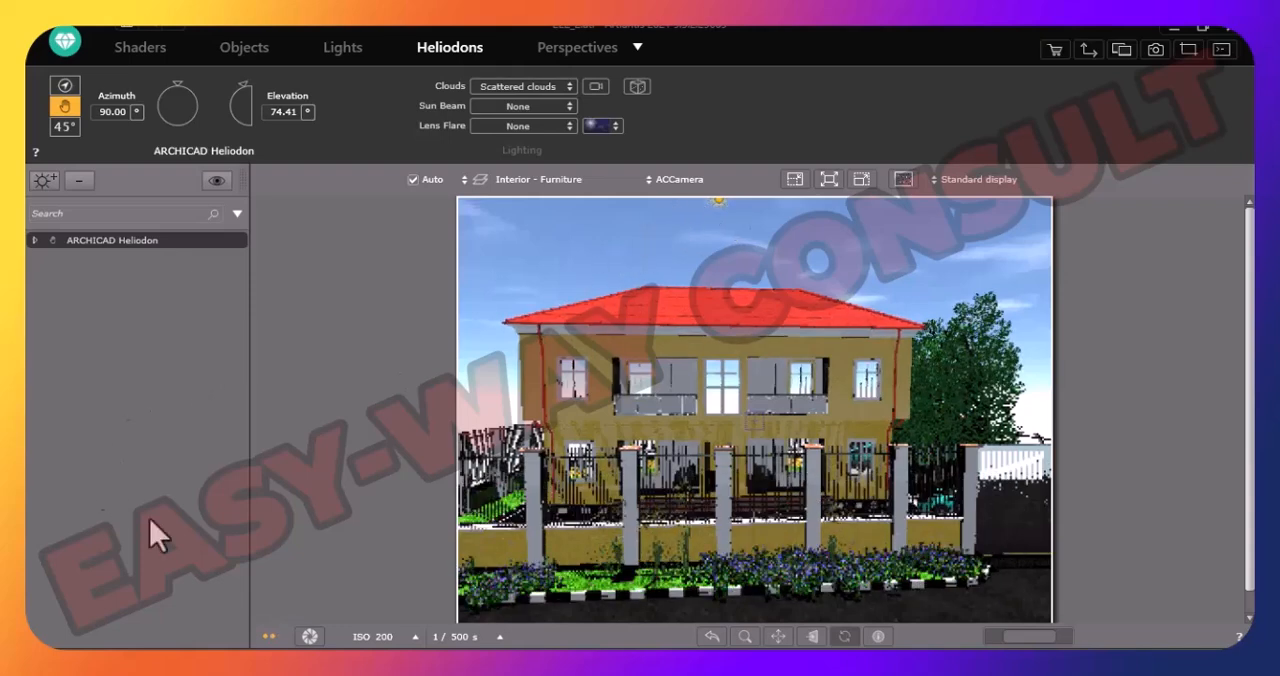
click(176, 82)
drag(176, 82, 204, 110)
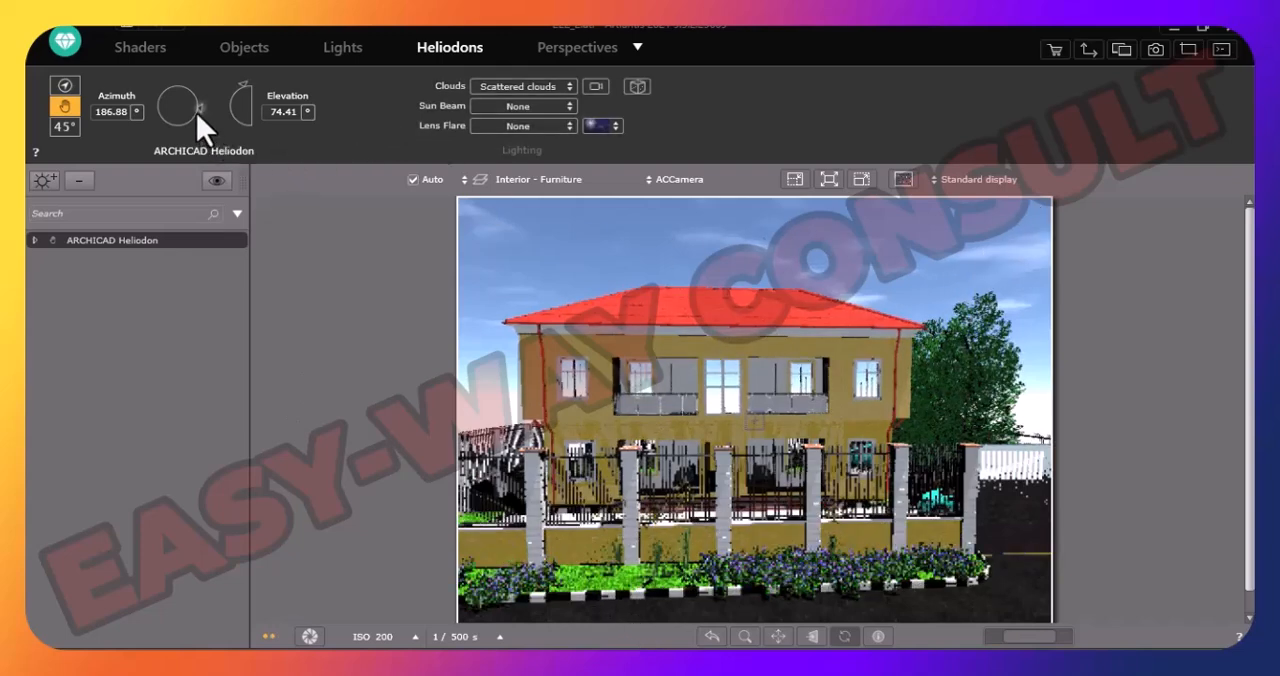
- Set the sun's manual azimuth to about 350.72° and lower its elevation to about 5.49°
drag(197, 109, 131, 116)
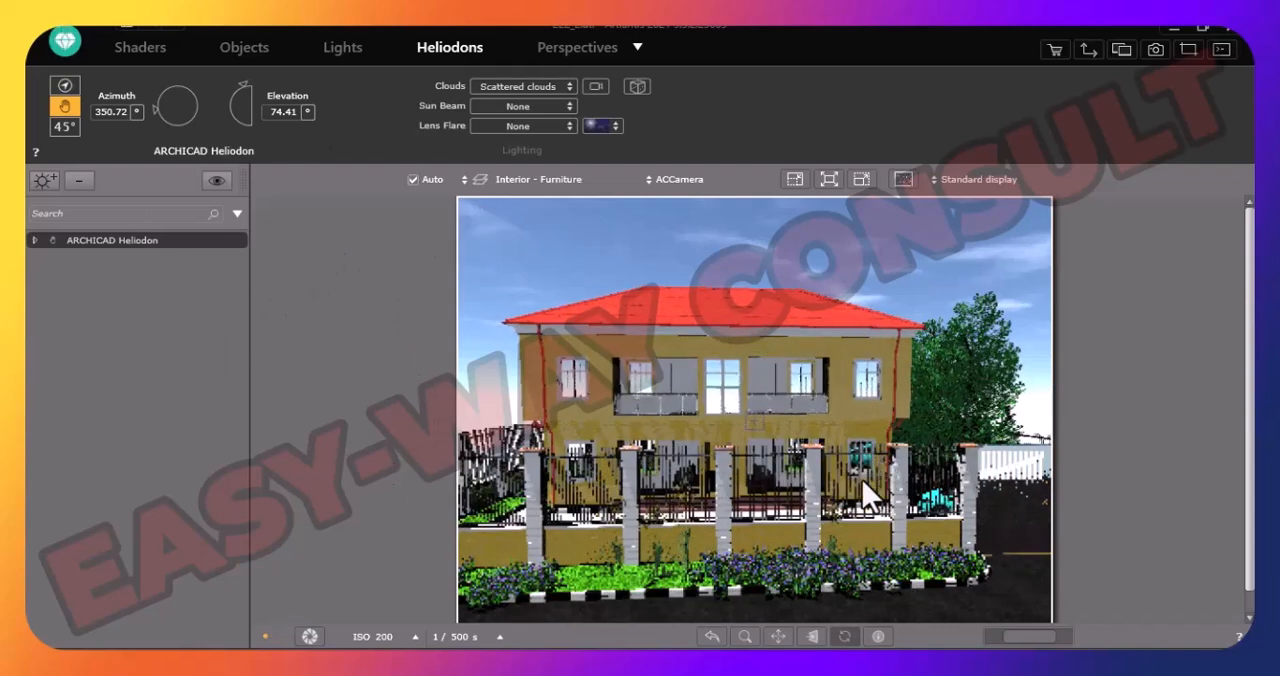
click(244, 86)
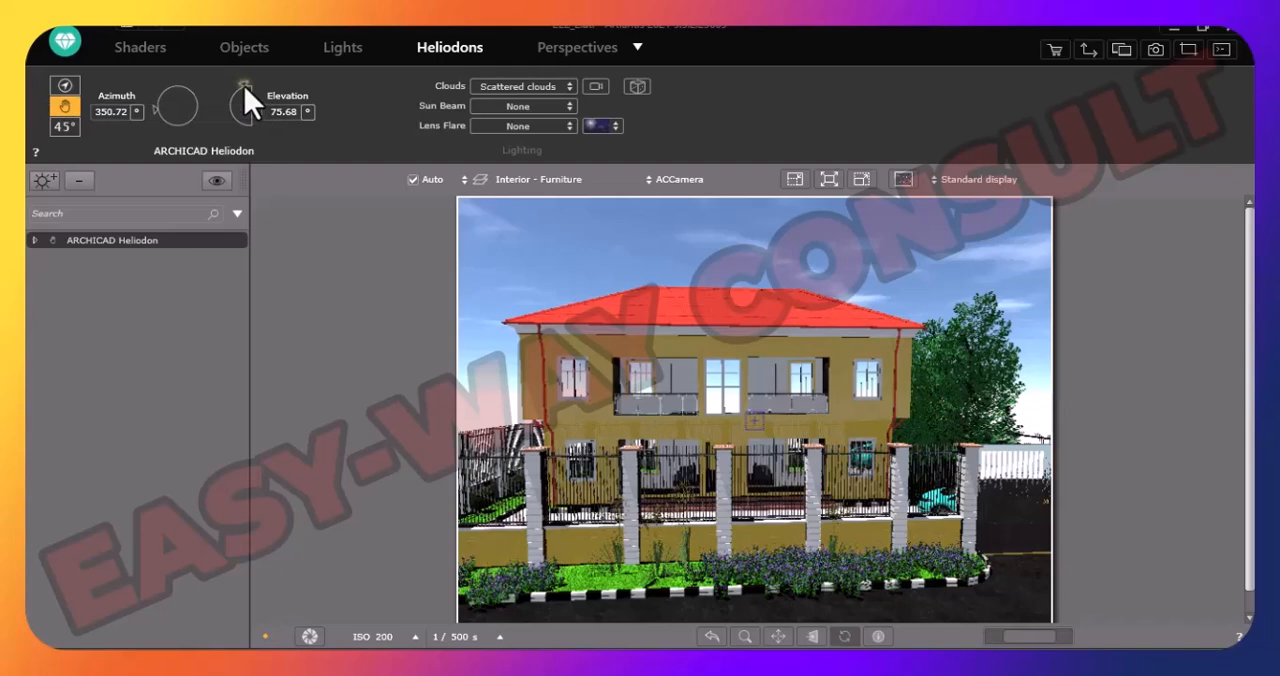
drag(243, 86, 226, 104)
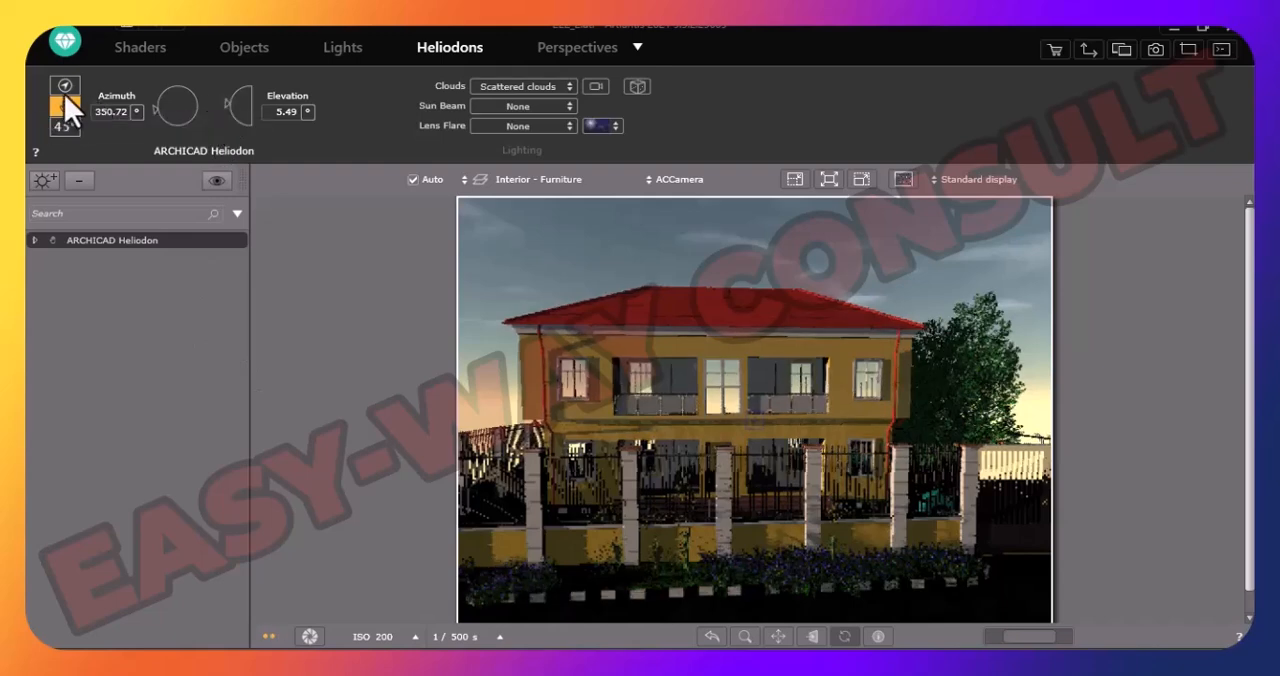
- Return the heliodon to geographic date-and-time mode, try a time of 14:44, and set the time to 17:44
click(63, 87)
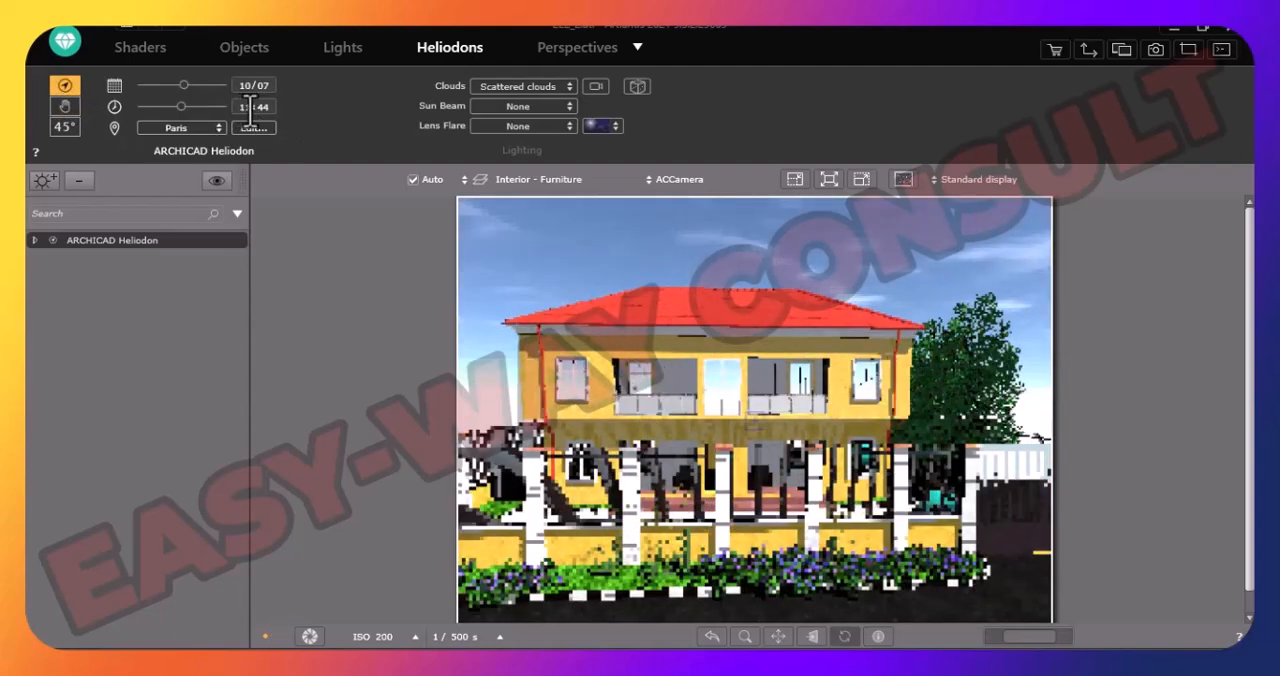
double_click(250, 107)
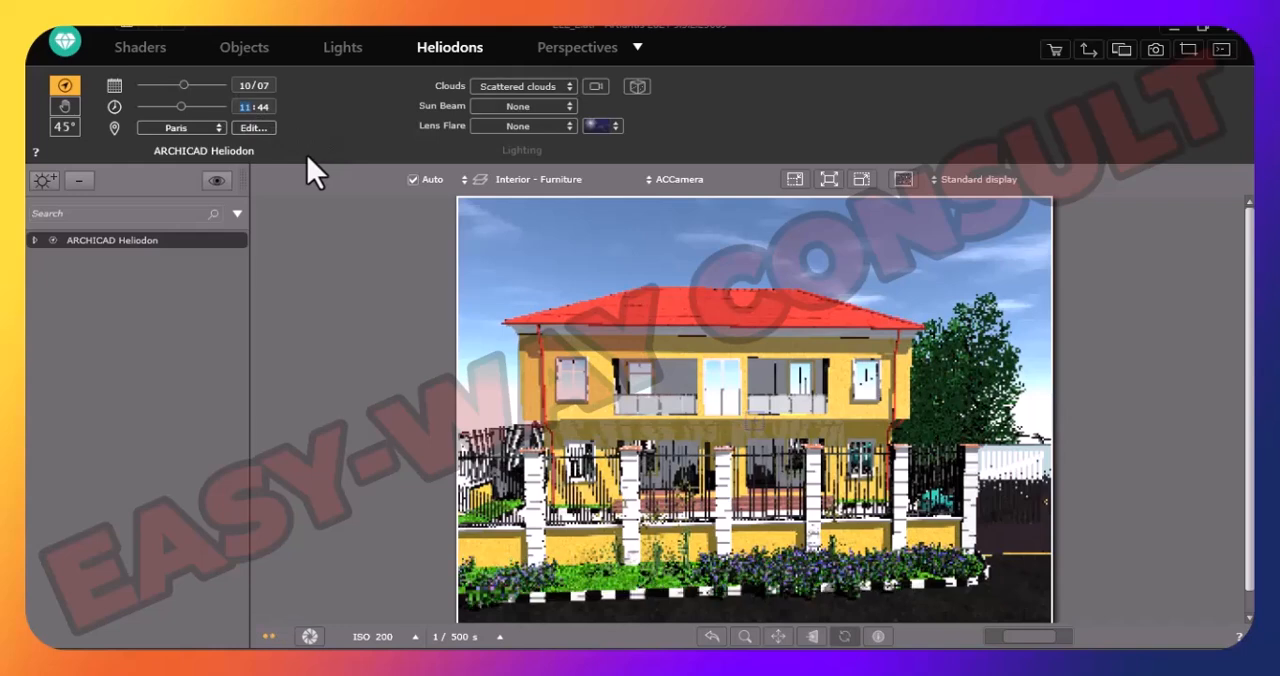
text(14)
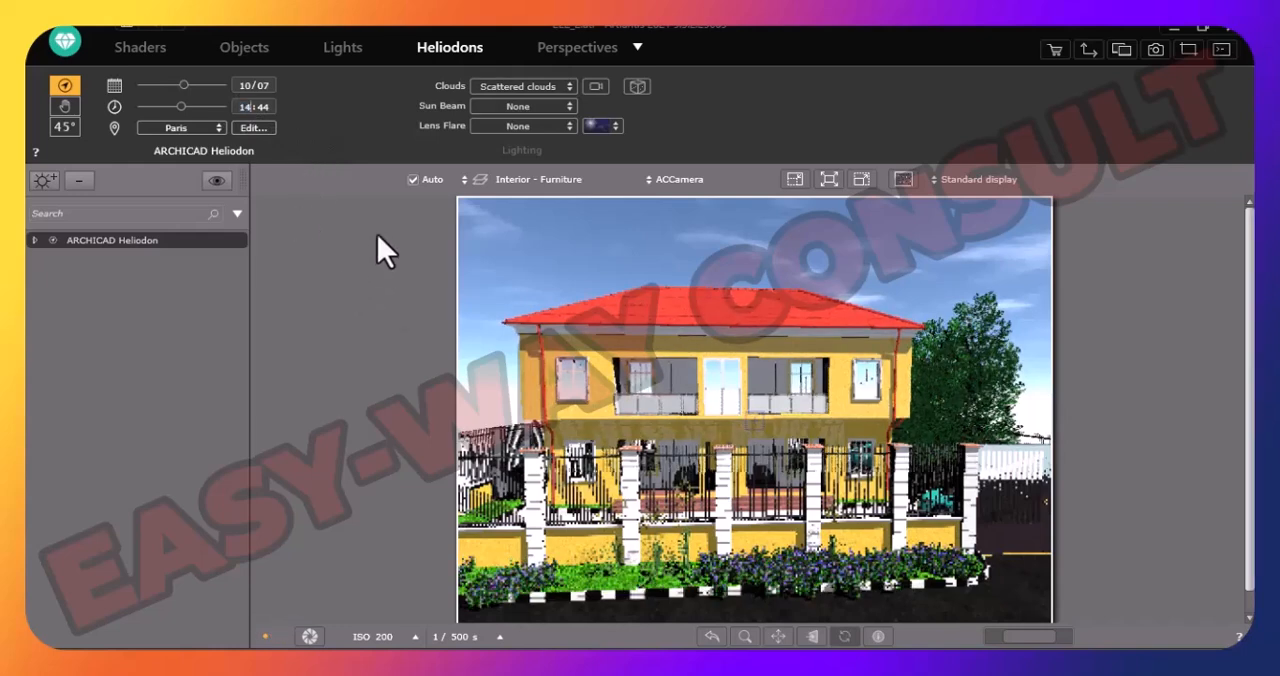
click(368, 253)
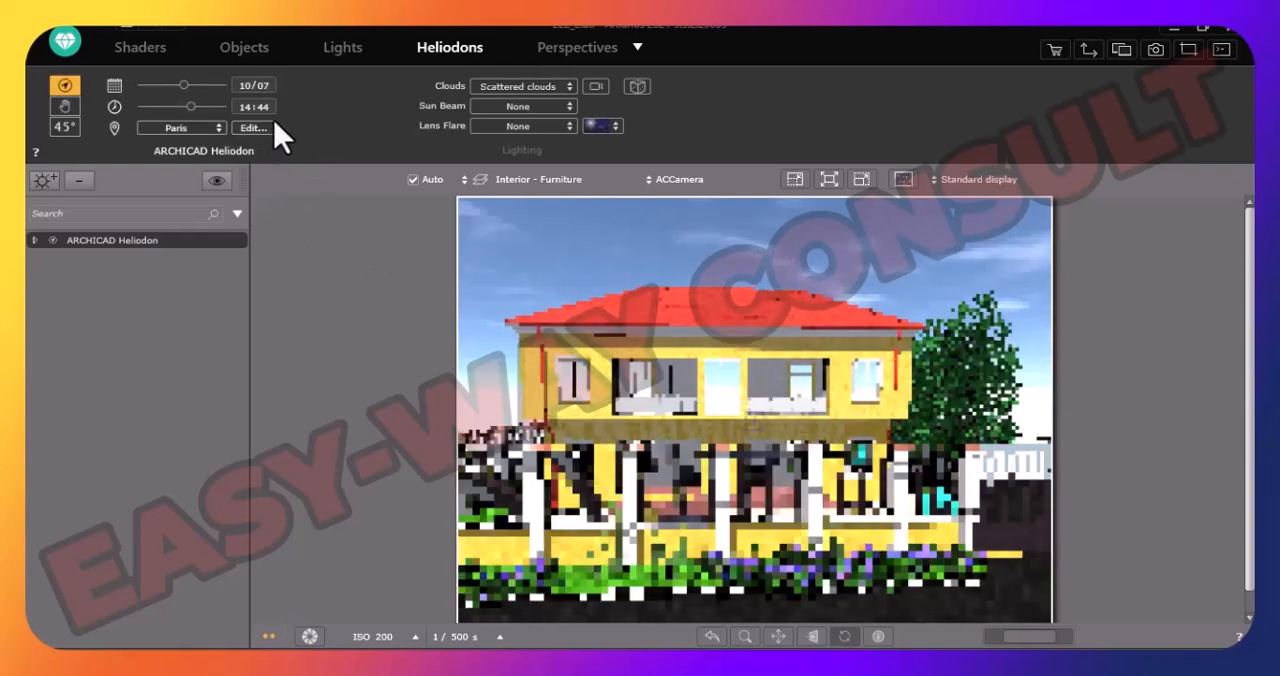
double_click(250, 109)
text(1)
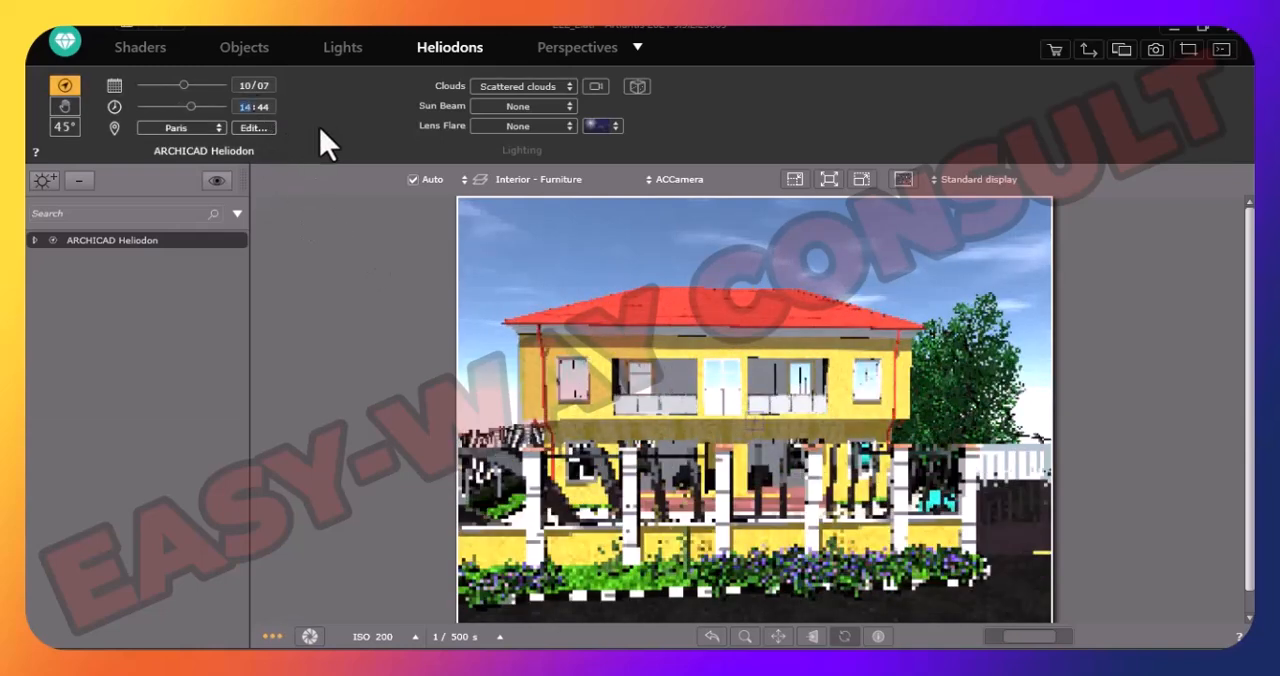
text(7)
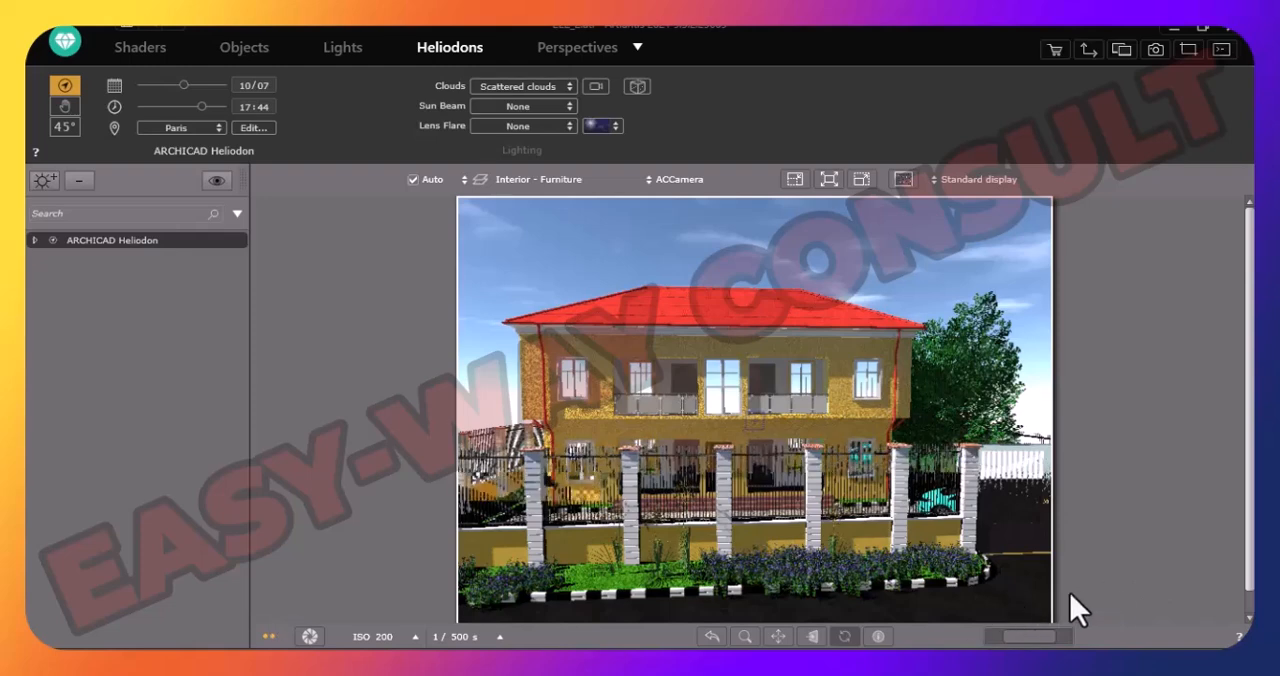
- Randomize the scattered clouds' distribution and try a High sun beam before setting Sun Beam to Medium
click(639, 87)
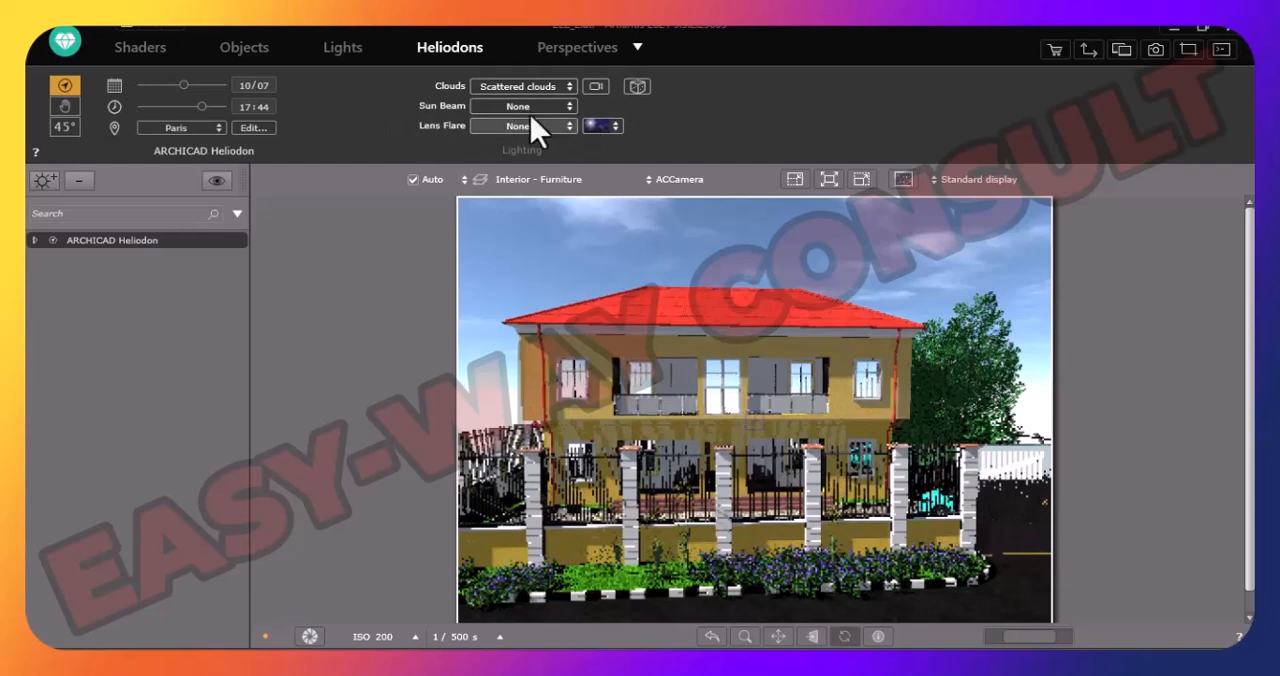
click(557, 108)
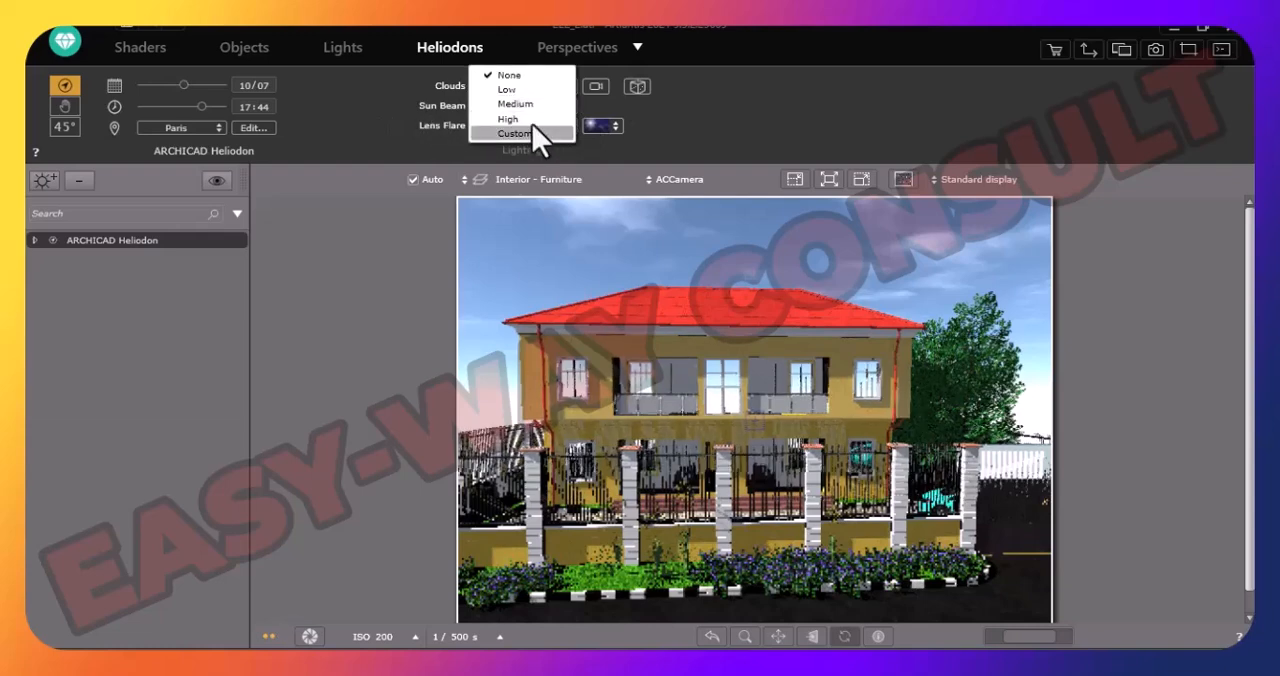
click(531, 119)
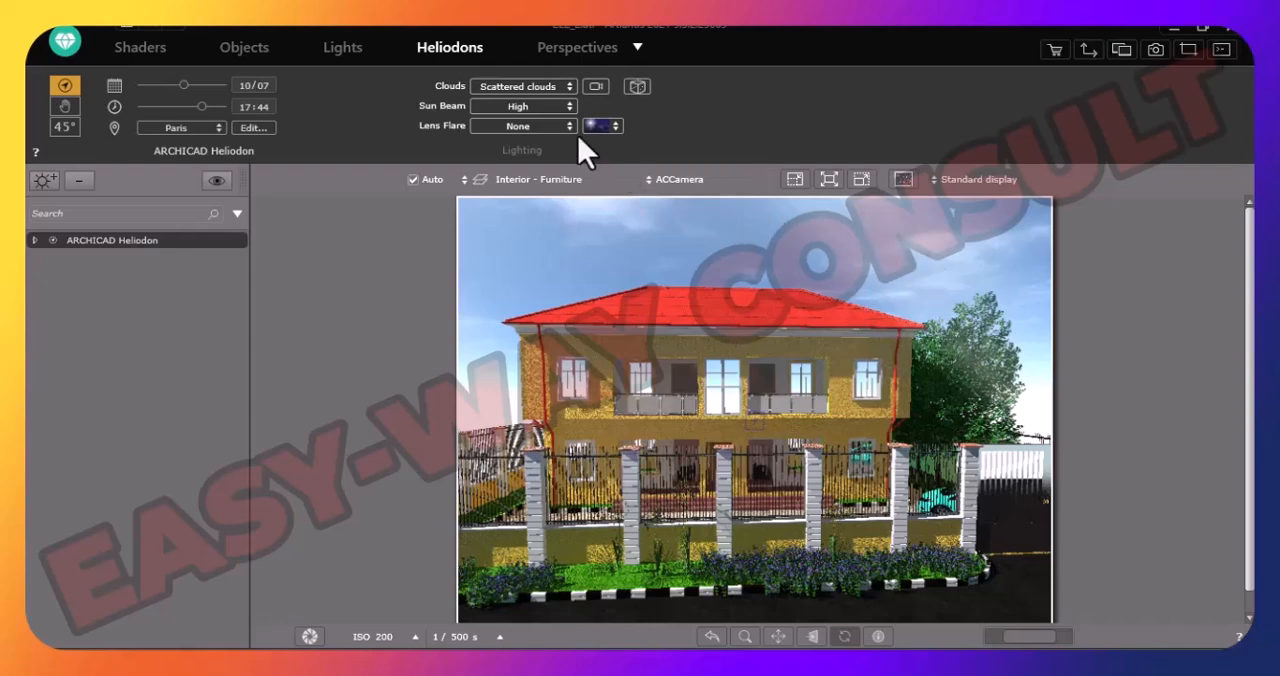
click(573, 110)
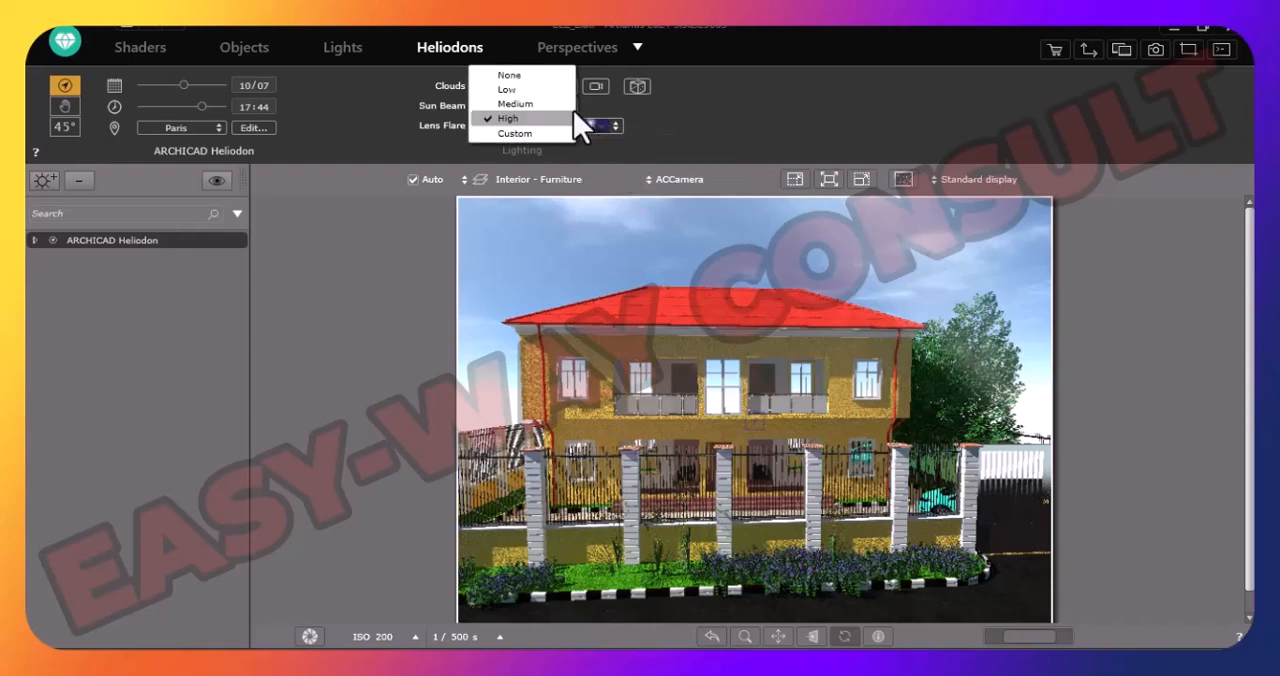
click(541, 106)
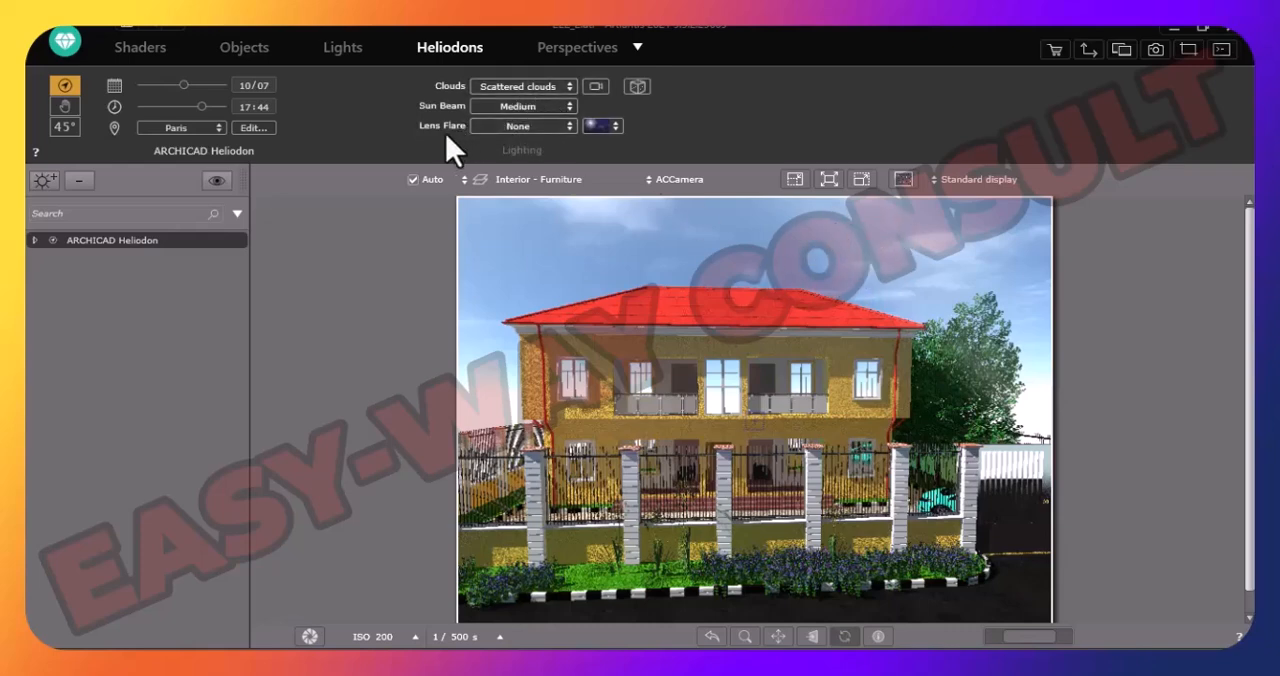
- Try a High lens flare on the heliodon, then set Lens Flare to Medium
click(569, 130)
click(526, 140)
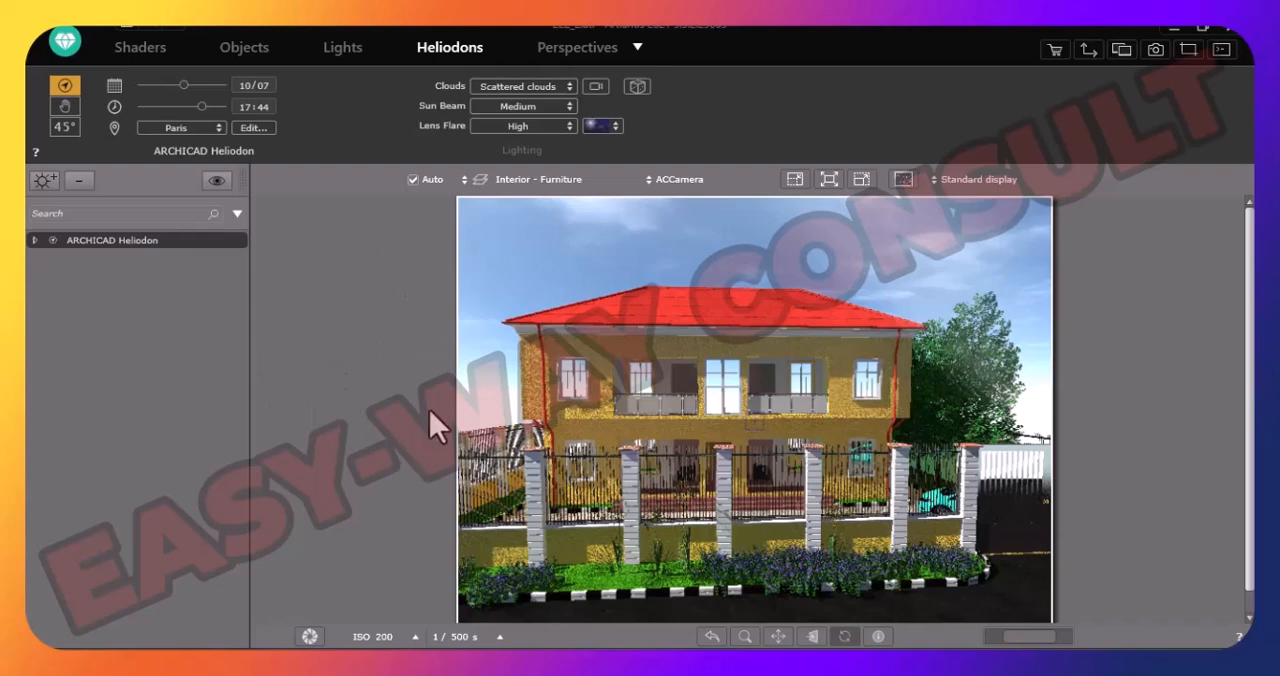
click(564, 126)
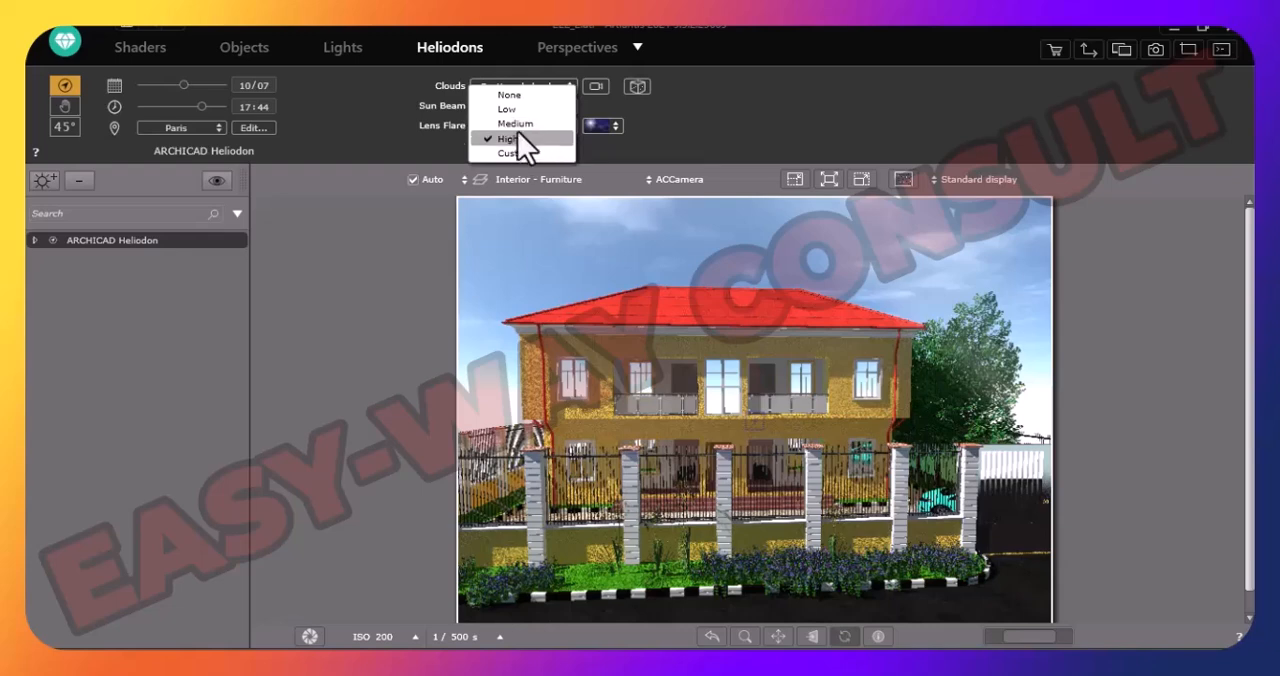
click(518, 128)
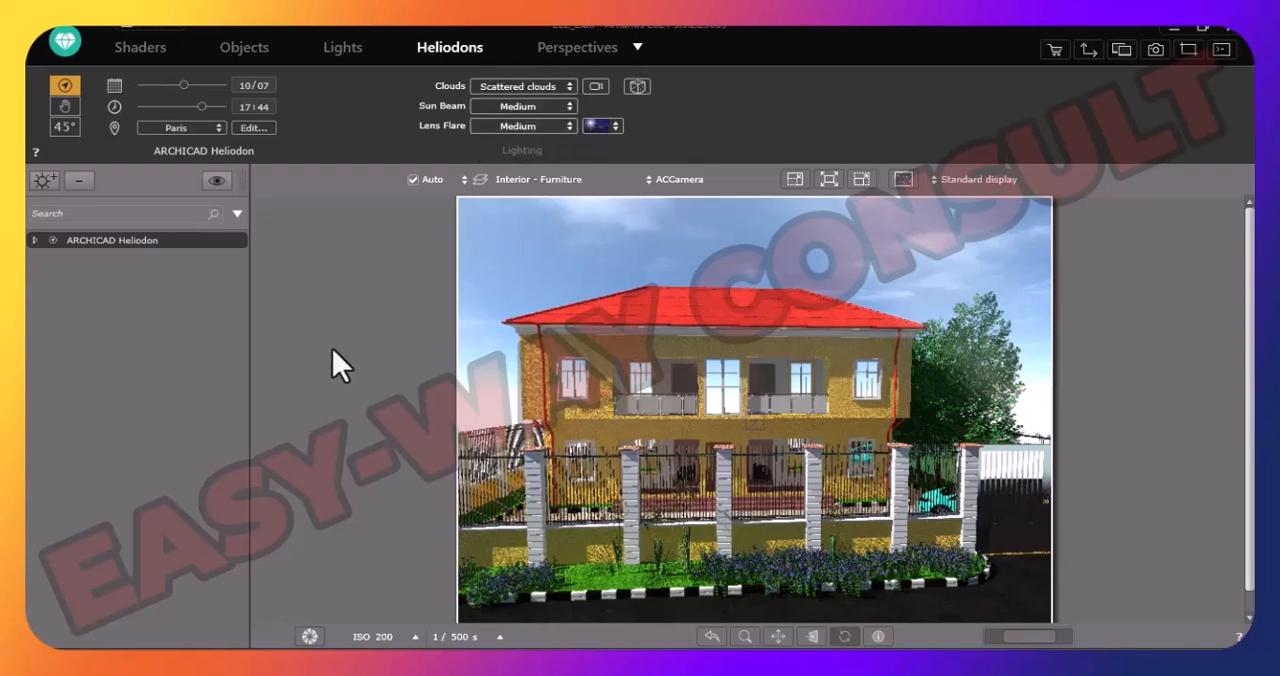
- Set the heliodon's time of day to 10:56 and switch it back to manual sun positioning
click(178, 106)
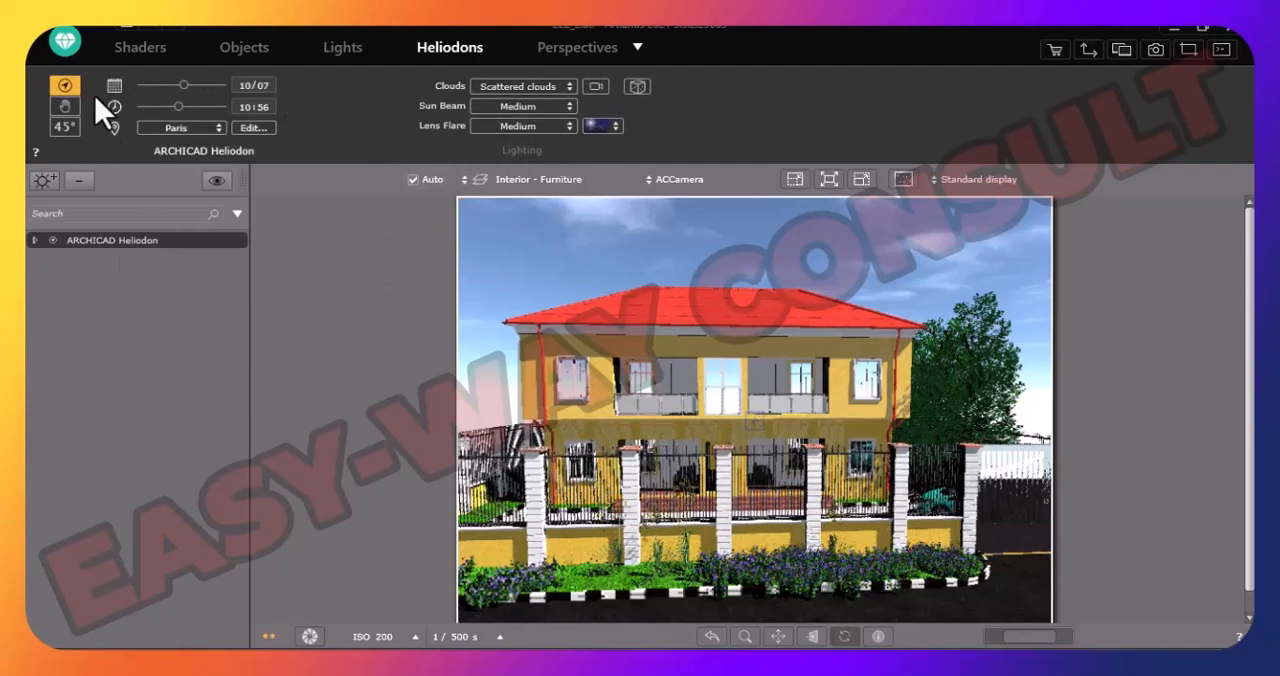
click(69, 112)
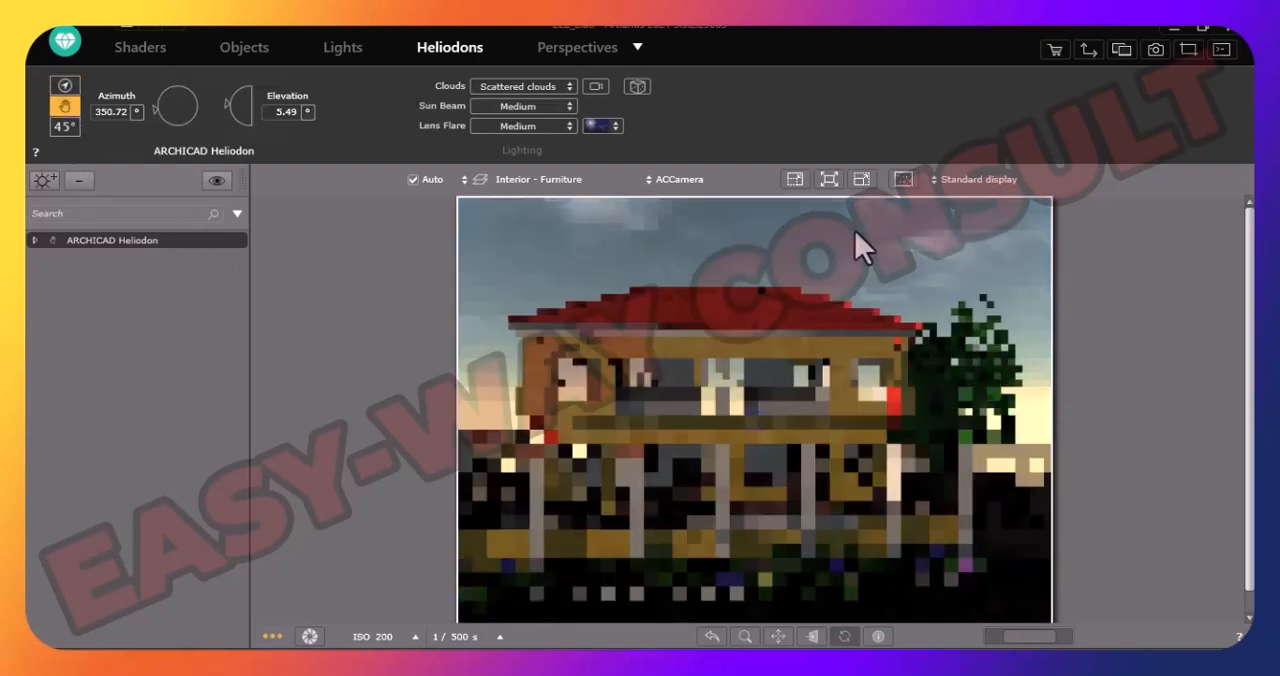